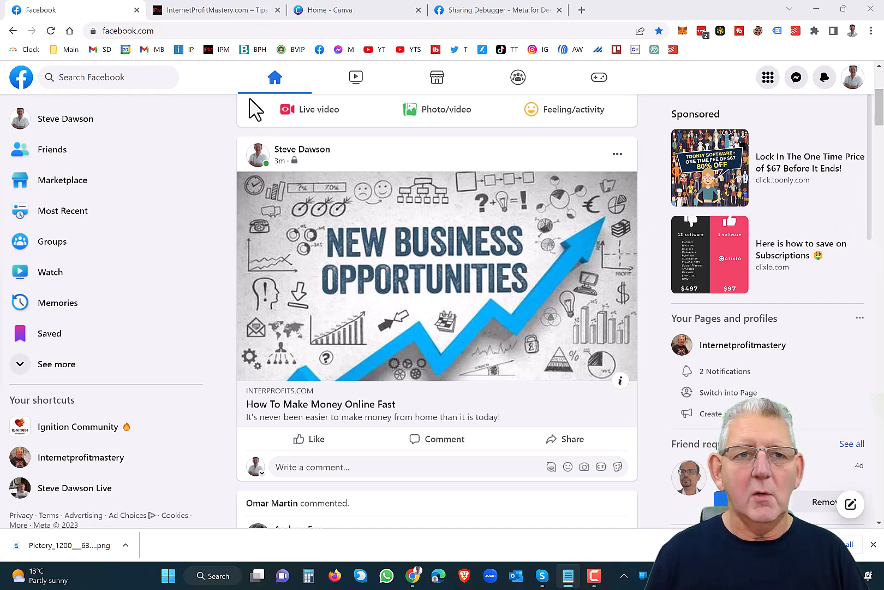
Step: Open the page for adding new plugins in the InternetProfitMastery.com WordPress admin
click(216, 15)
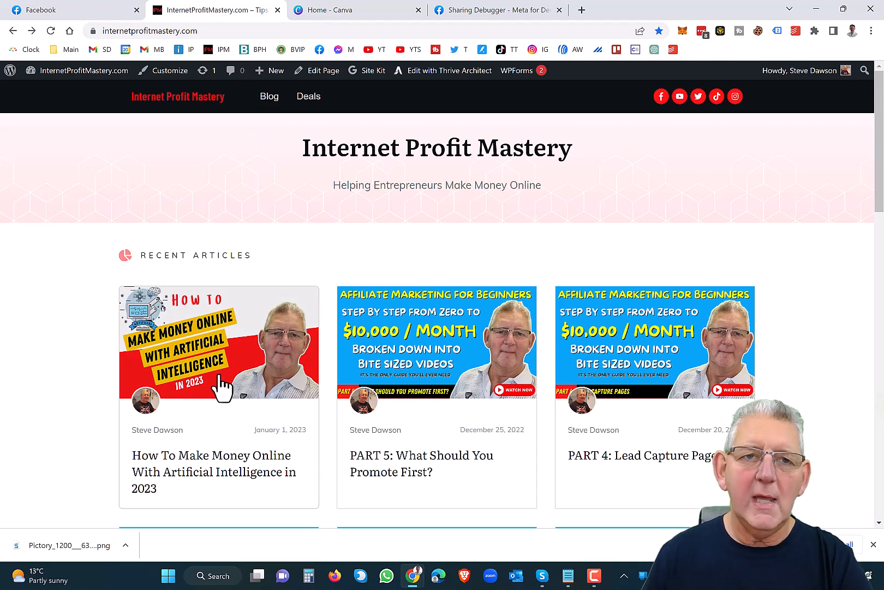
mouse_move(54, 76)
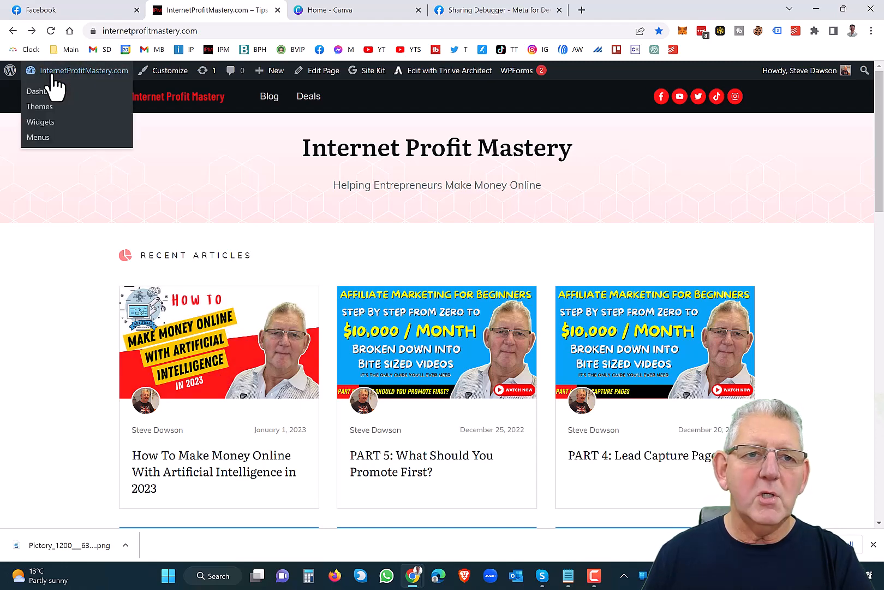
click(43, 94)
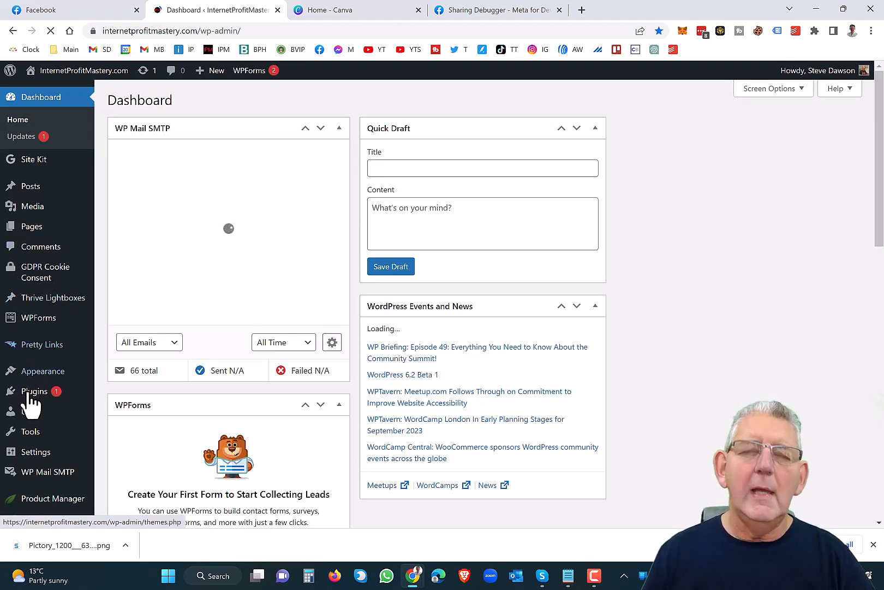
mouse_move(26, 394)
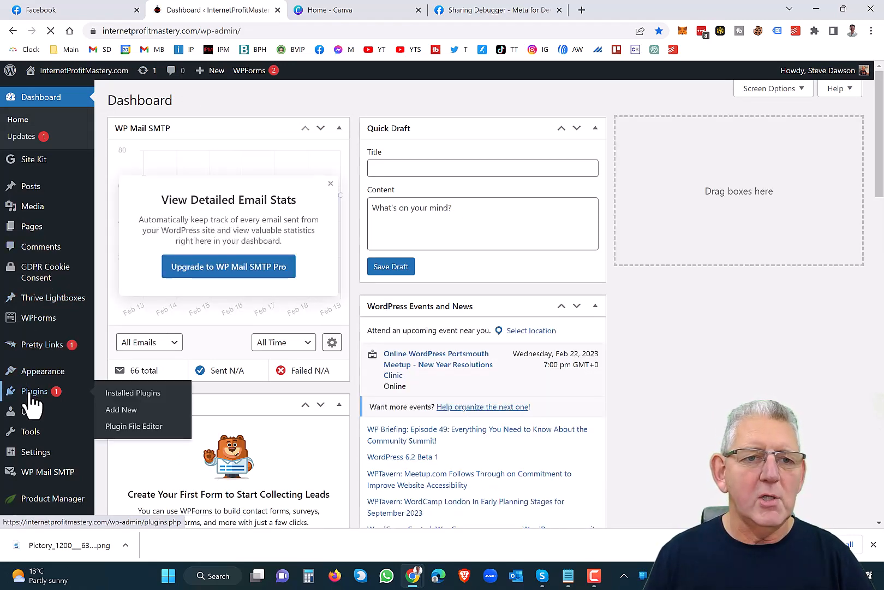
click(120, 419)
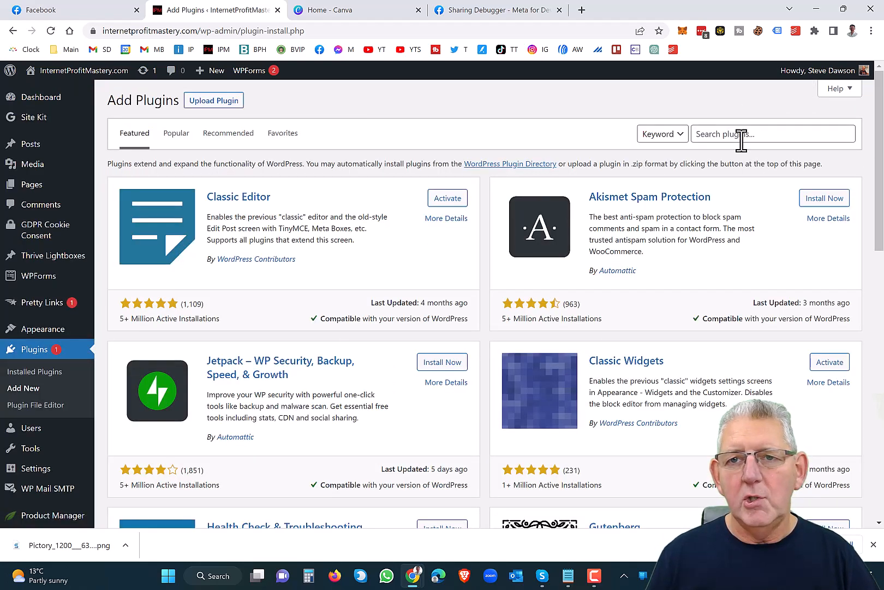
Step: Find the Yoast SEO plugin with the search term "yoast", and install and activate it
click(741, 136)
text(y)
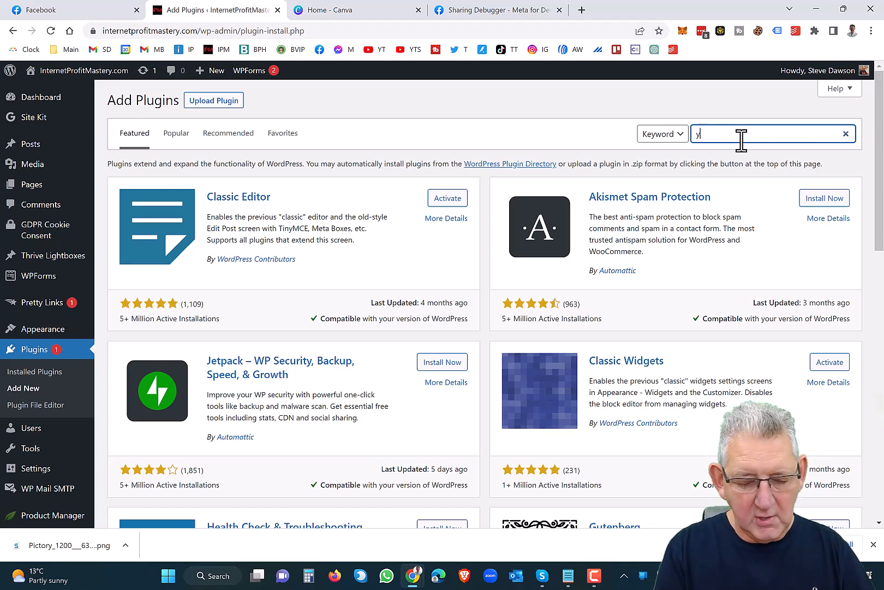
text(oast)
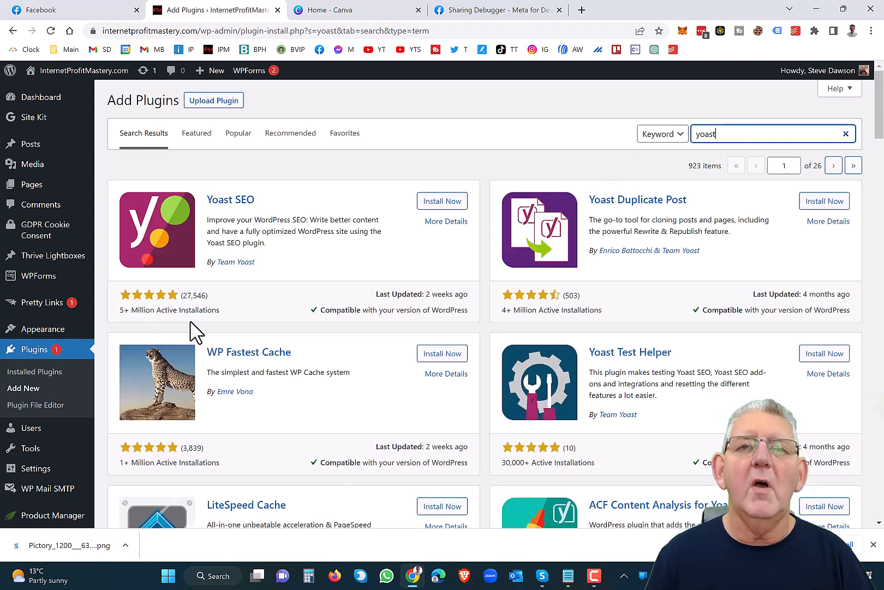
click(436, 206)
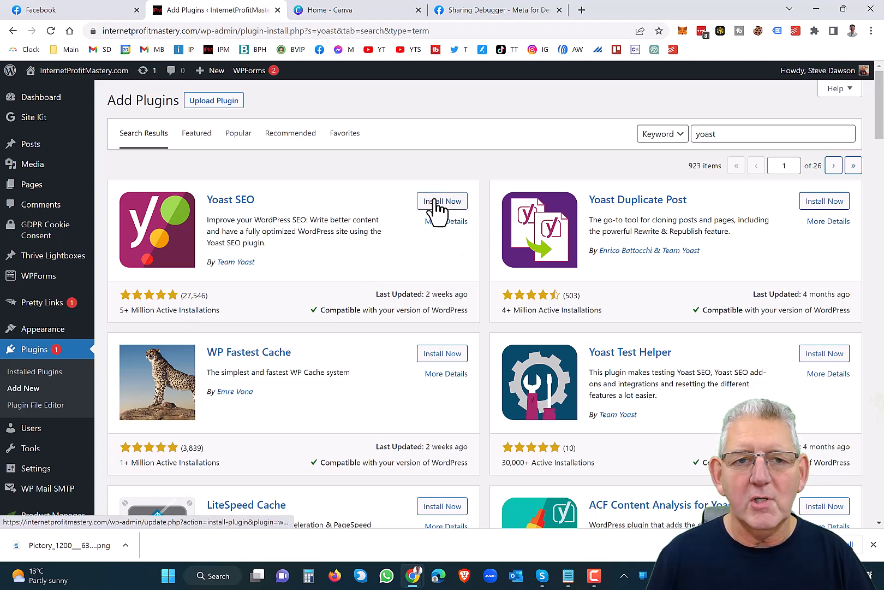
click(437, 207)
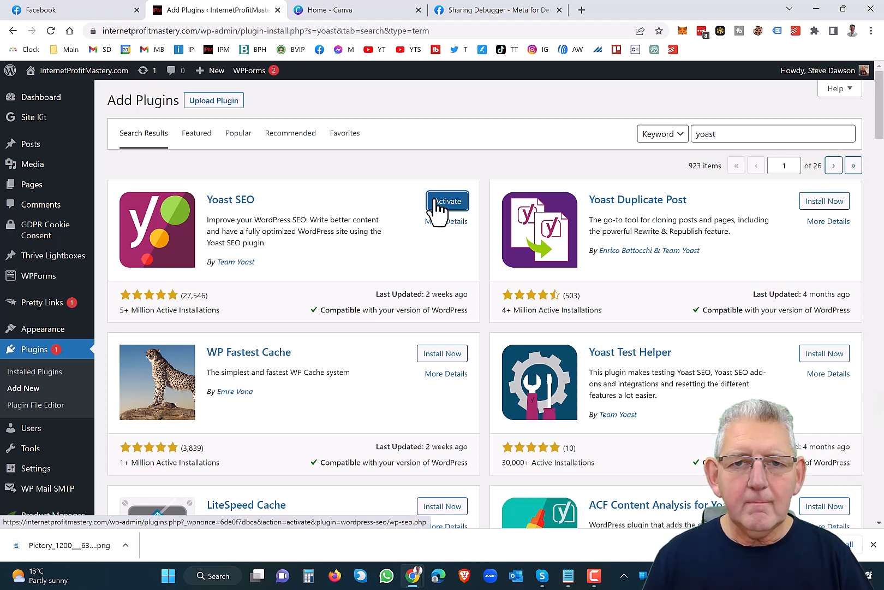
click(445, 208)
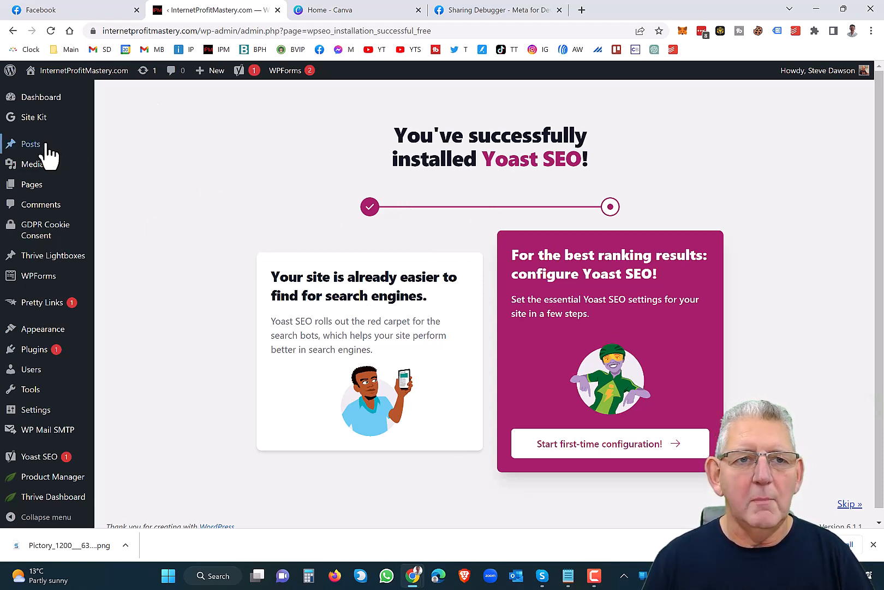
Step: Open the post "How To Make Money Online With Artificial Intelligence in 2023" for editing
mouse_move(33, 153)
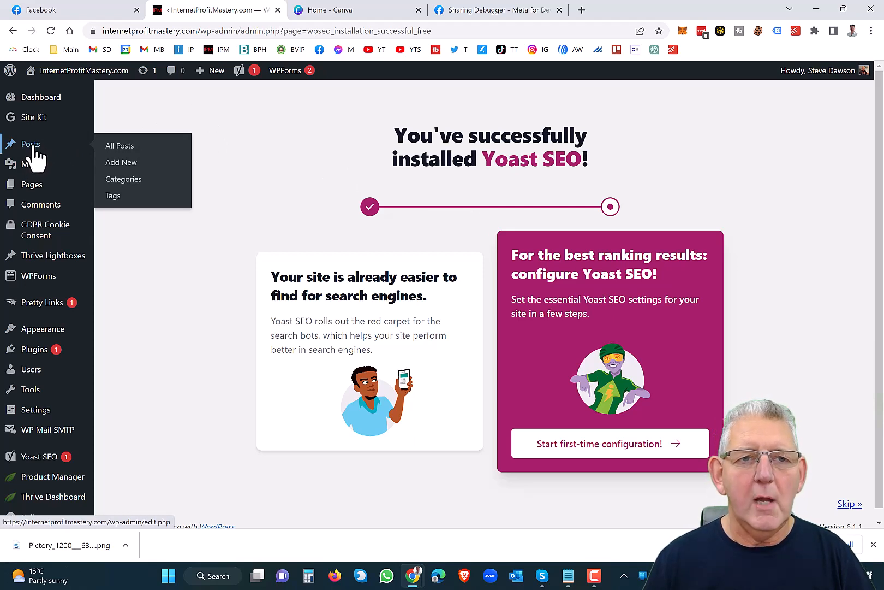
click(116, 159)
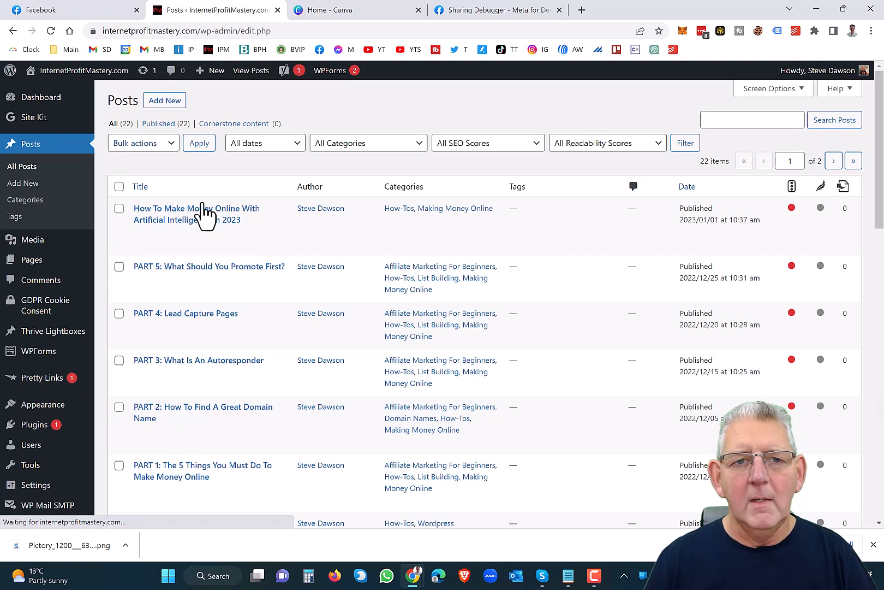
mouse_move(203, 214)
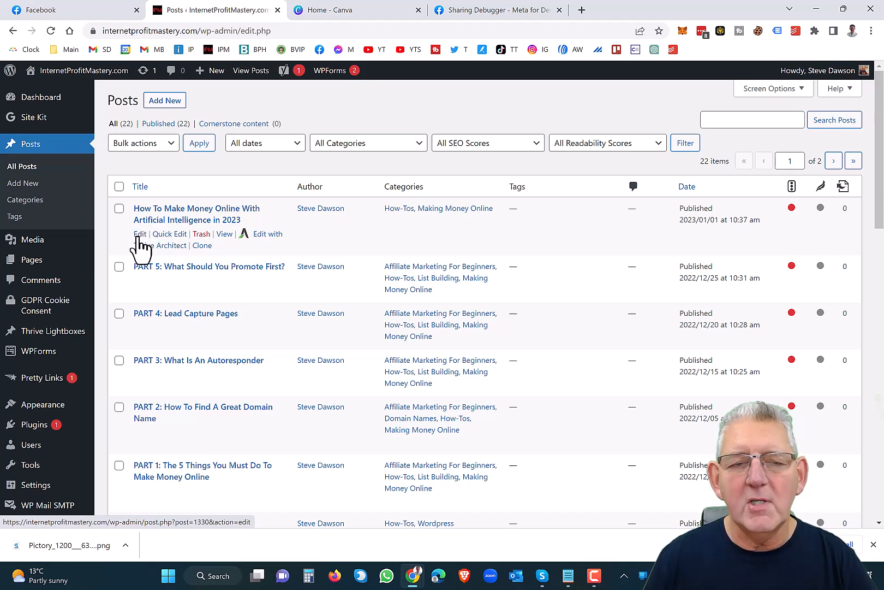
click(139, 236)
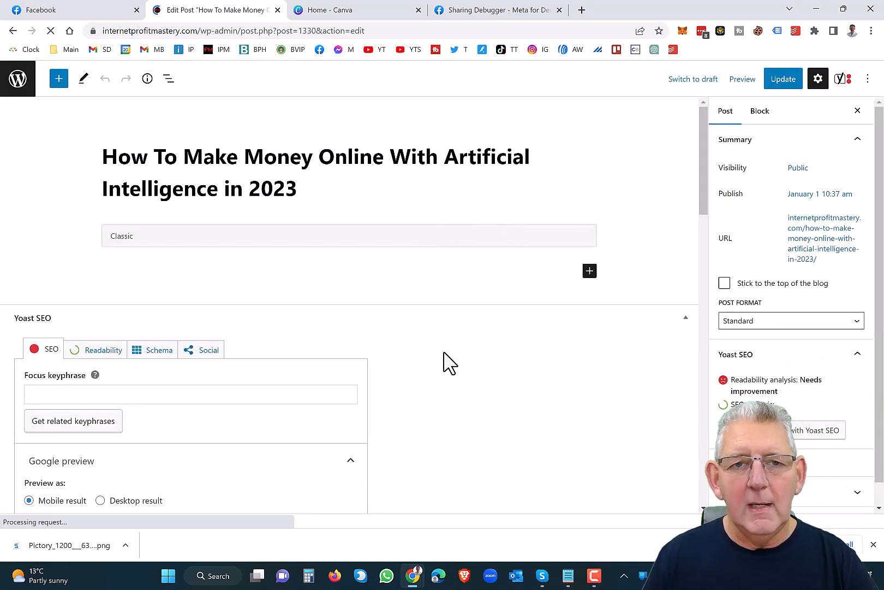
Step: Clear the Title, Page, Separator and Site title variables from the post's SEO title in the Yoast SEO section
scroll(468, 350, down, 3)
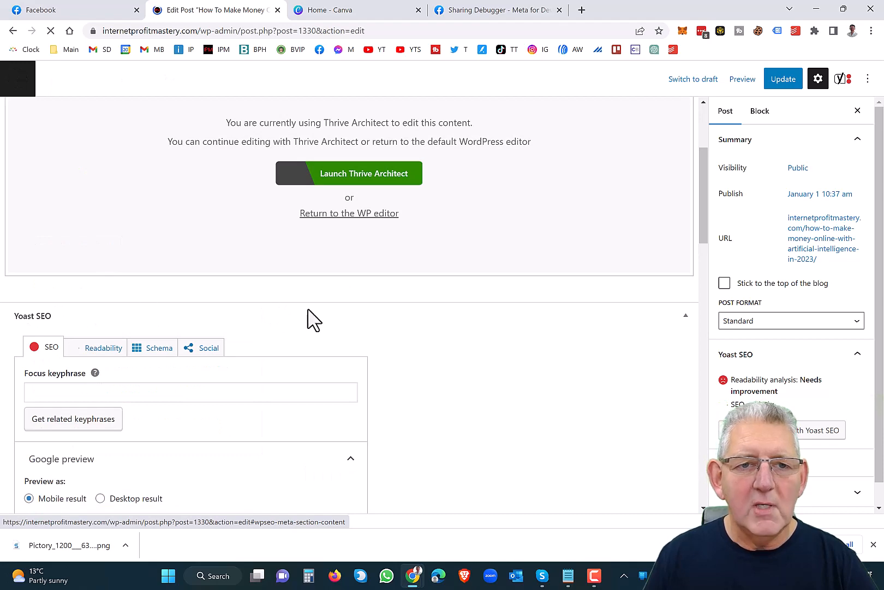
scroll(409, 376, down, 3)
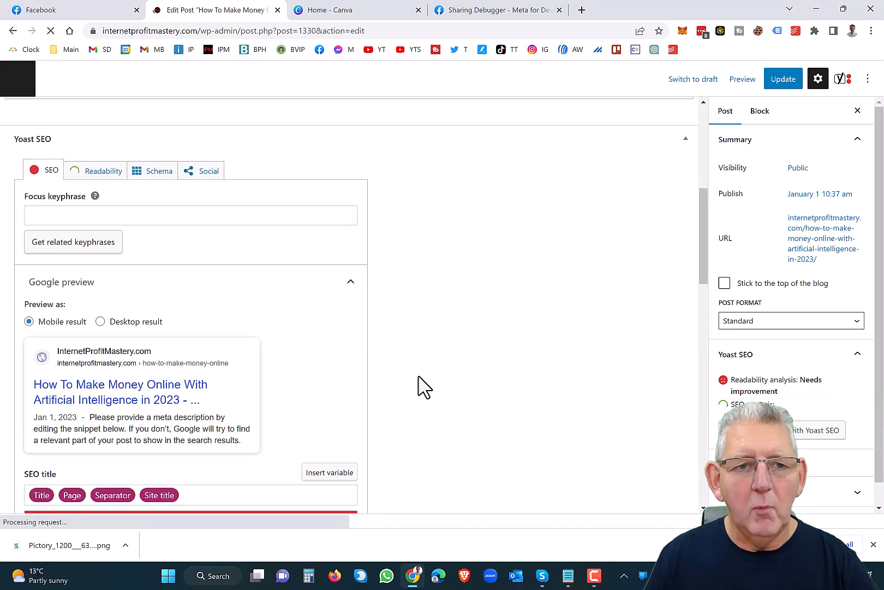
scroll(417, 384, down, 2)
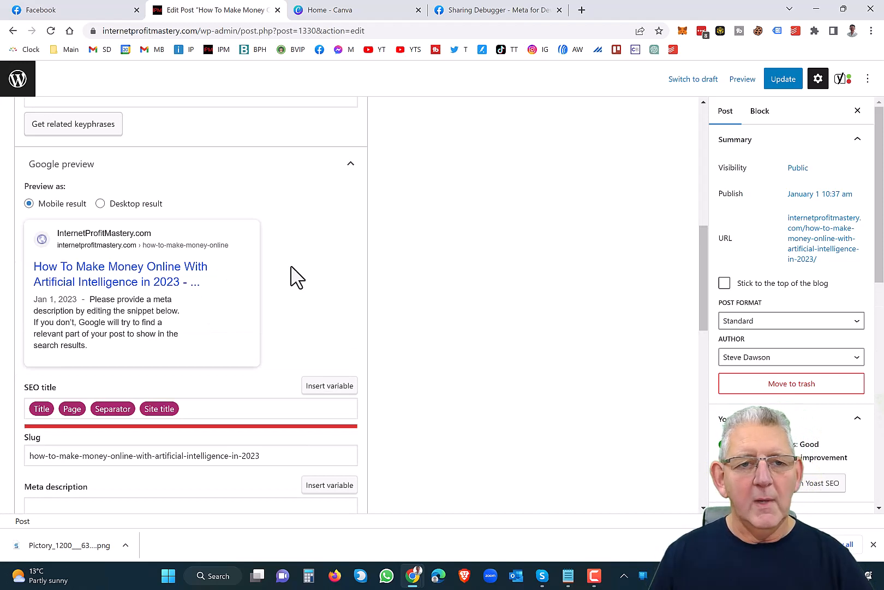
scroll(322, 275, down, 1)
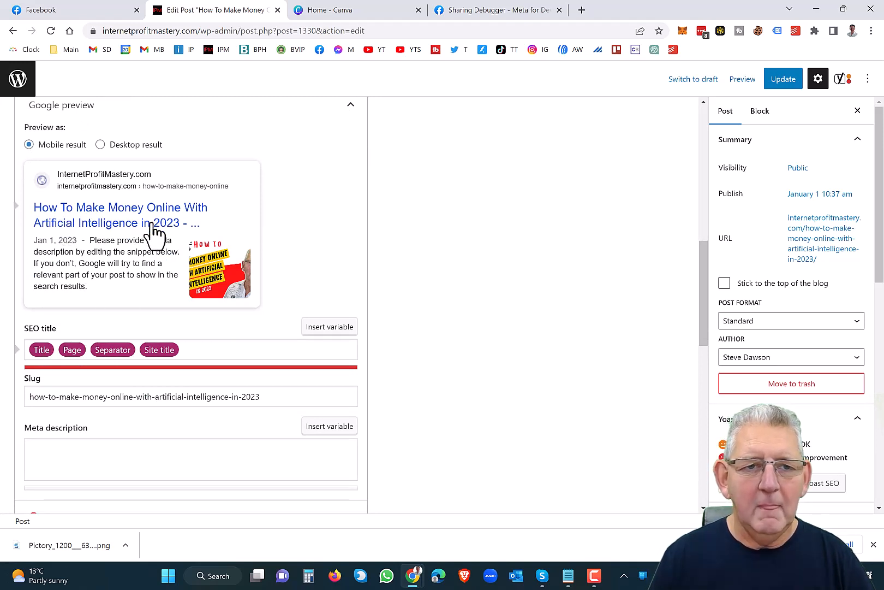
click(48, 353)
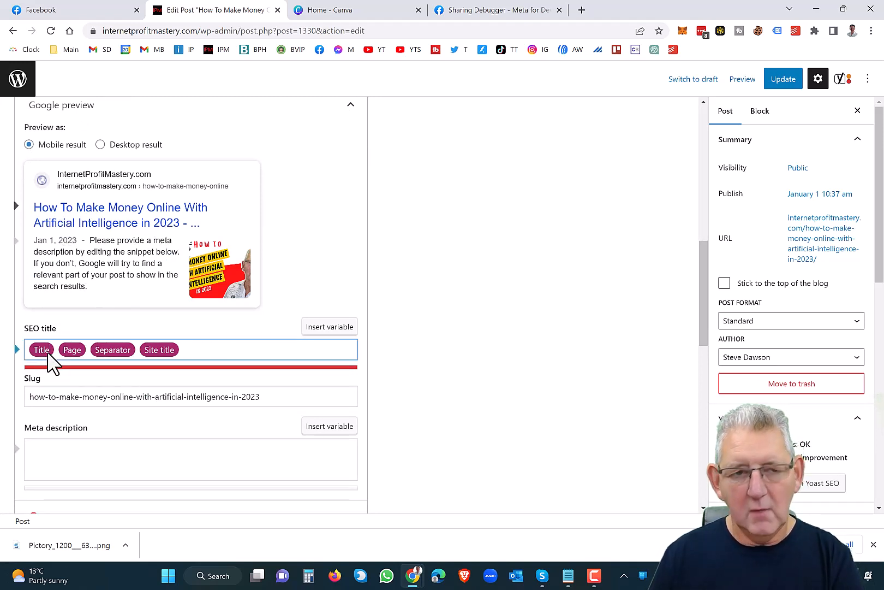
key(Delete)
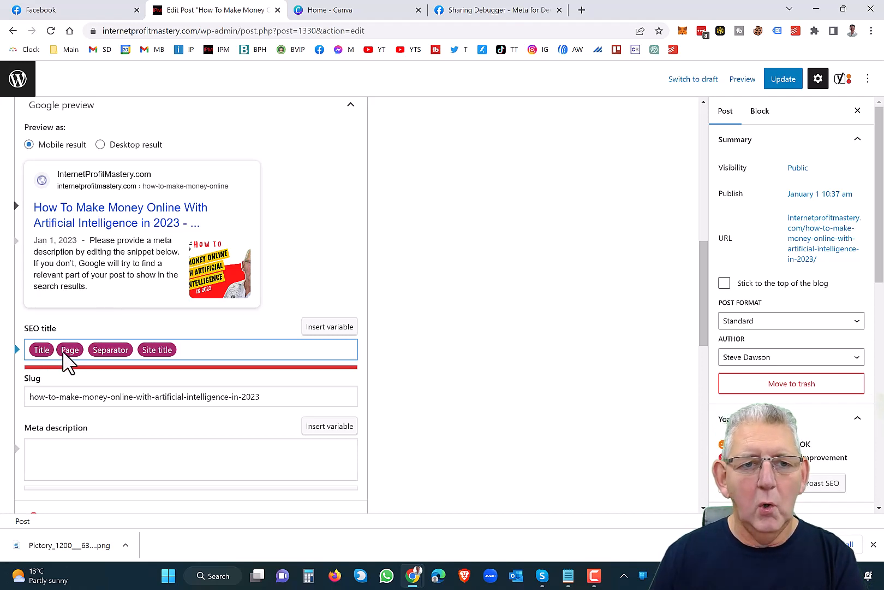
key(Delete)
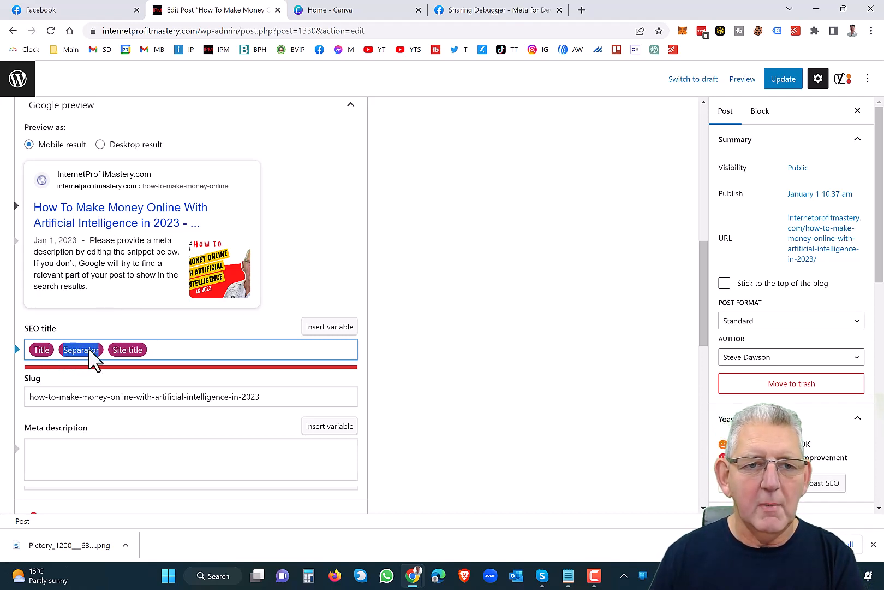
key(Delete)
double_click(90, 353)
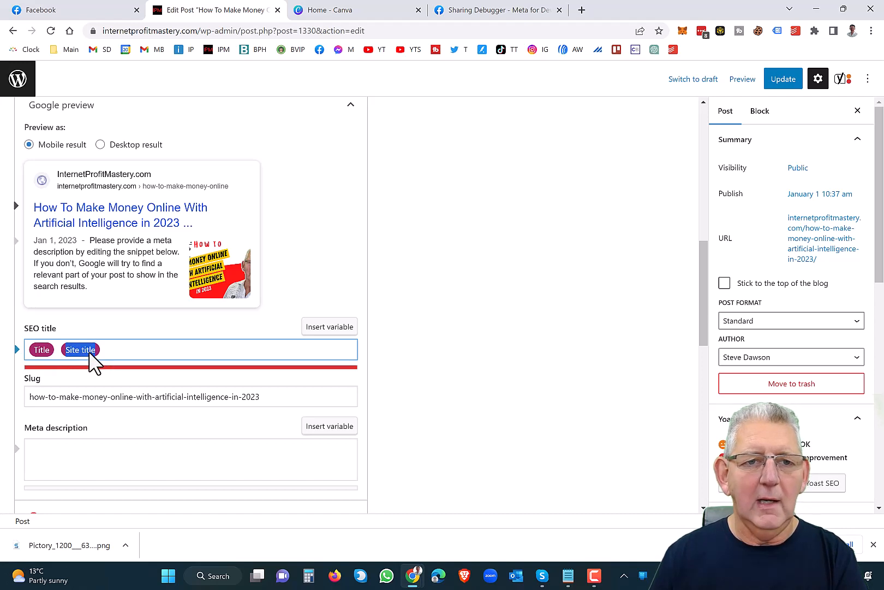
key(Delete)
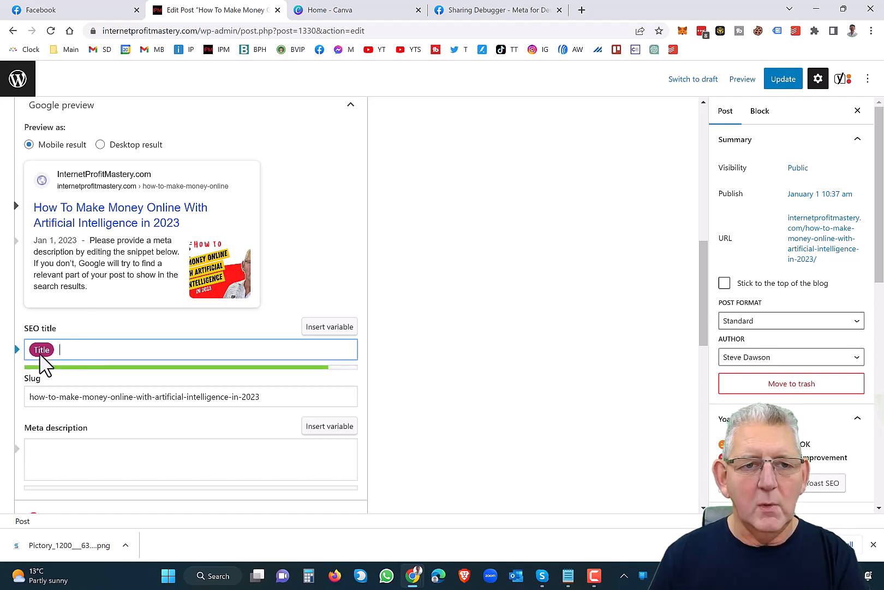
key(Delete)
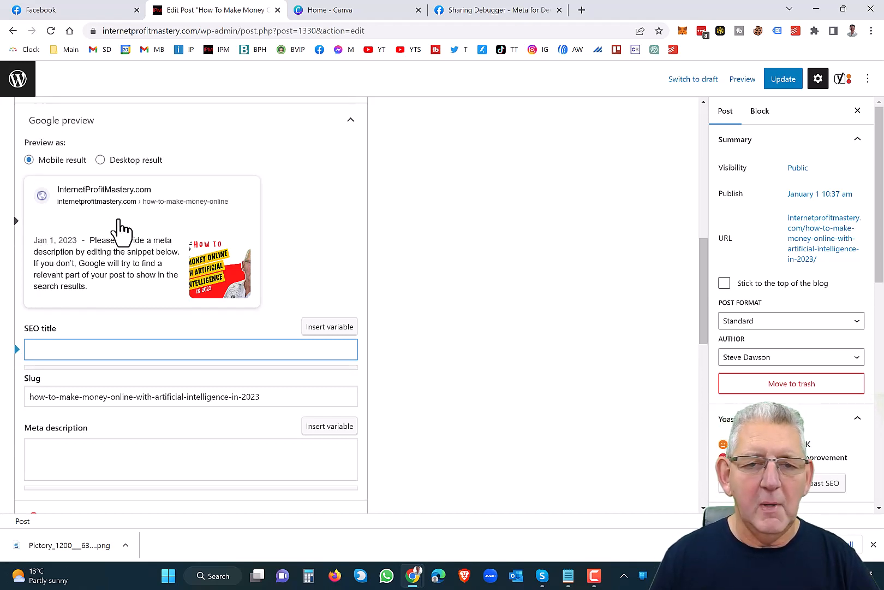
Step: Try the Site title variable as the SEO title and remove it again
text(%)
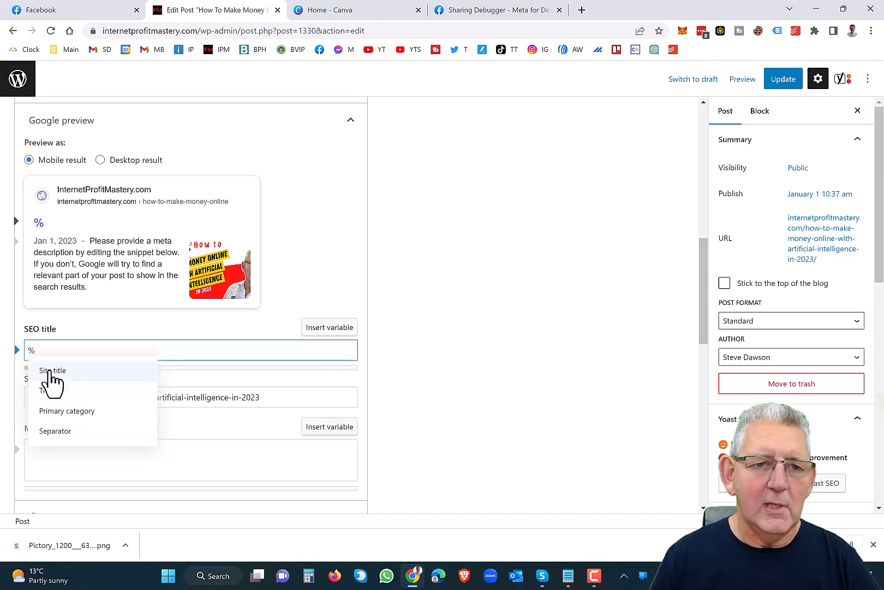
click(50, 370)
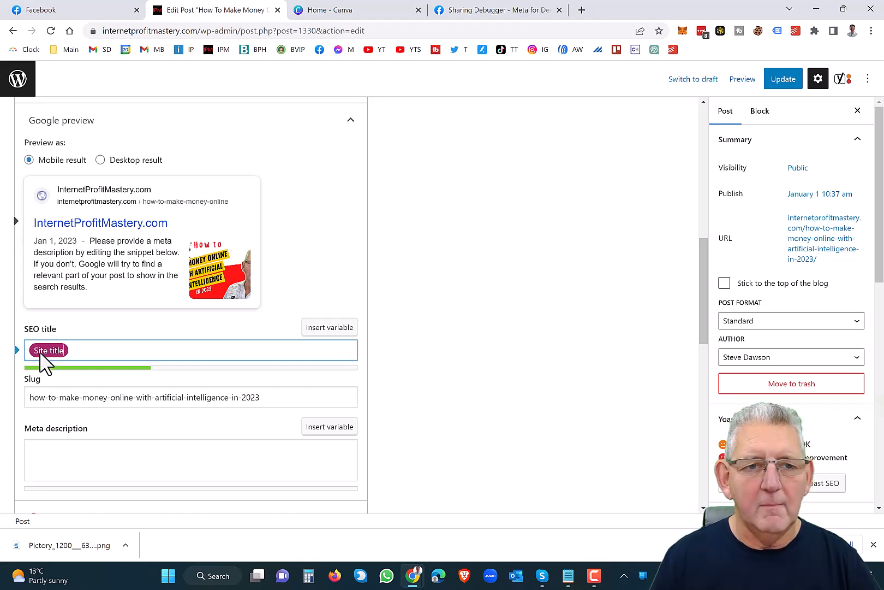
key(BackSpace)
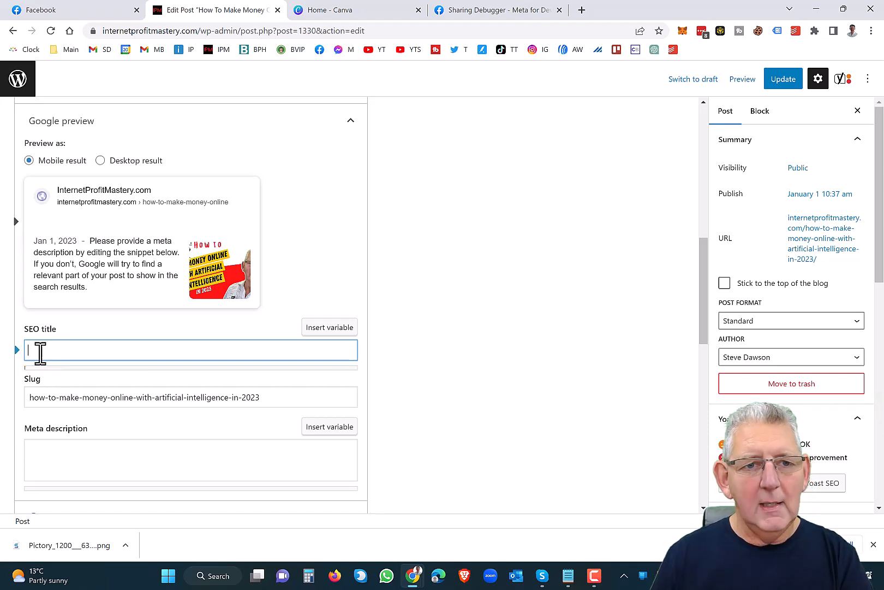
Step: Set the SEO title to "My Own title" and the meta description to "This is my description"
text(My Own)
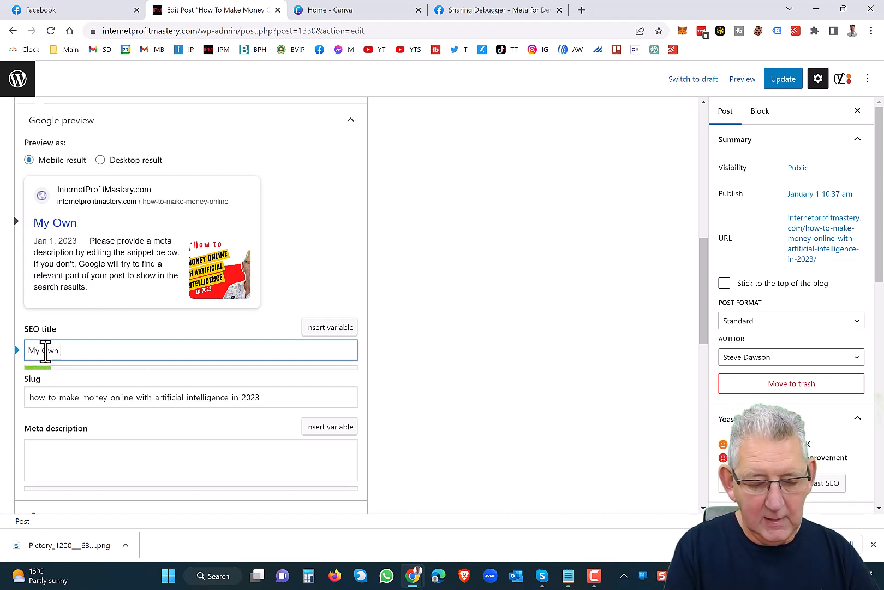
text( title)
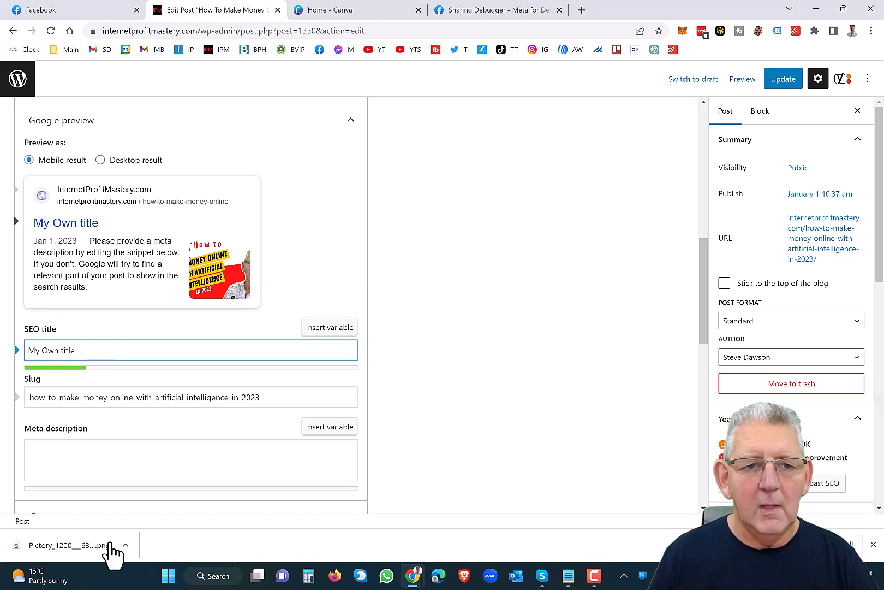
click(72, 459)
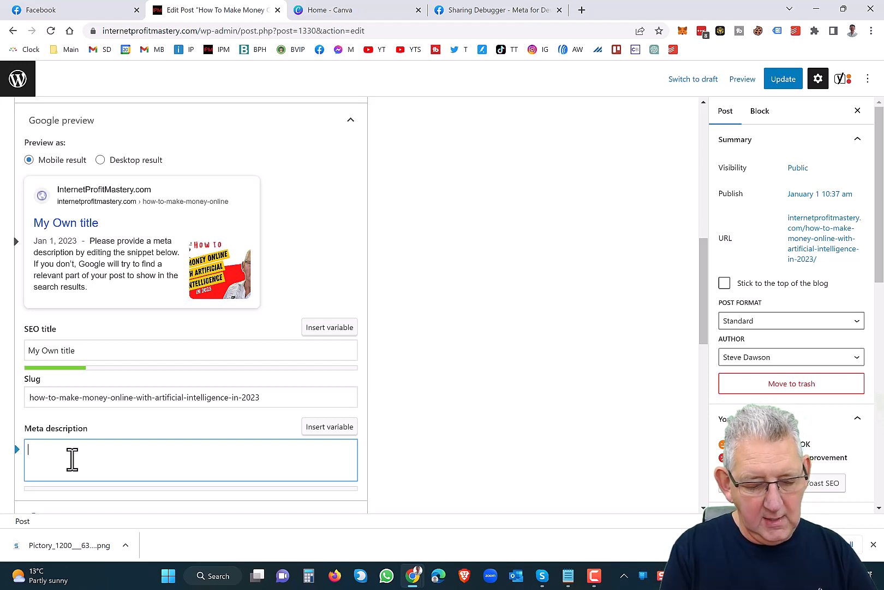
text(This is my descripti)
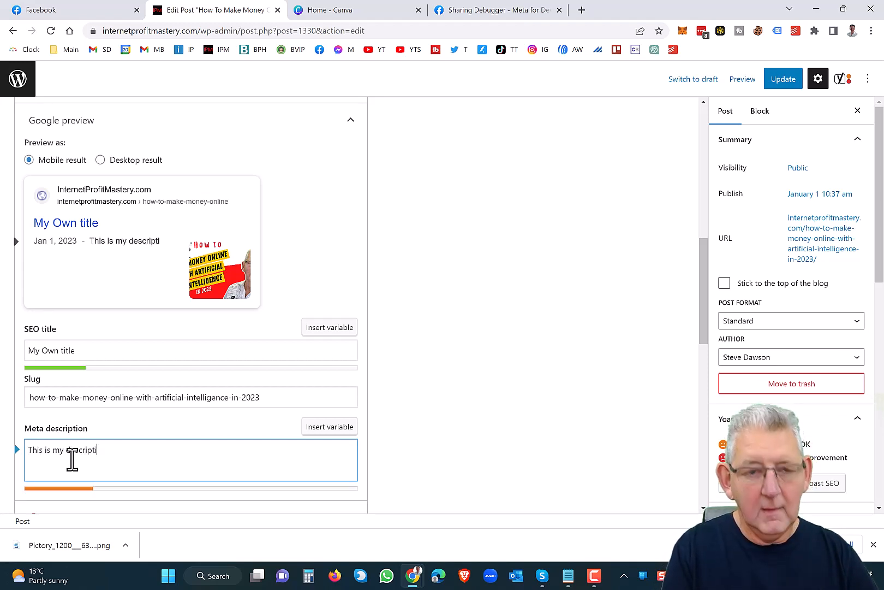
text(on)
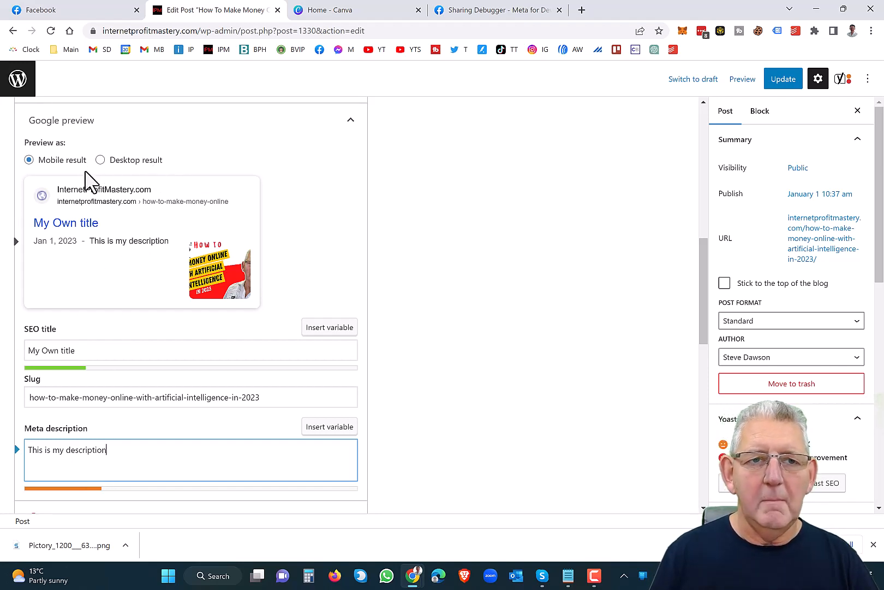
scroll(186, 230, up, 2)
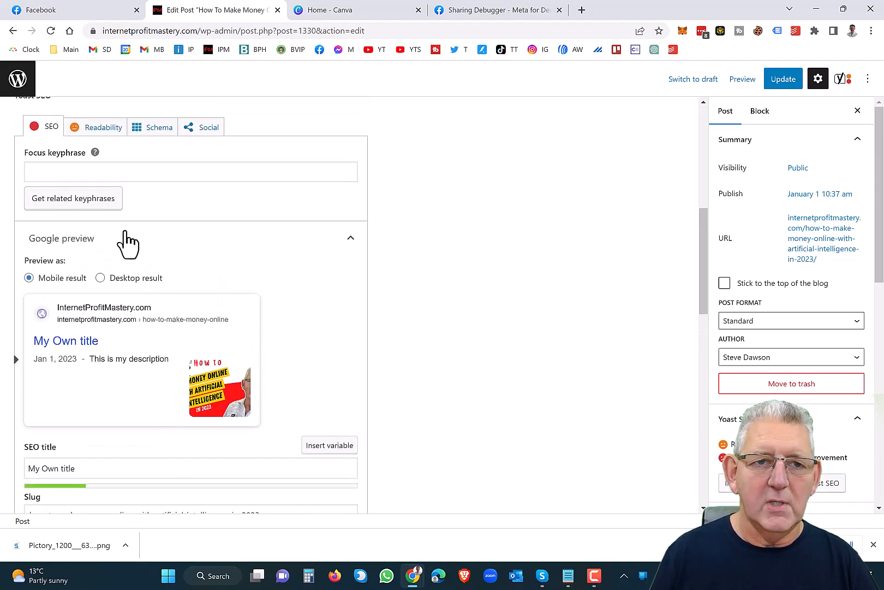
scroll(199, 423, up, 3)
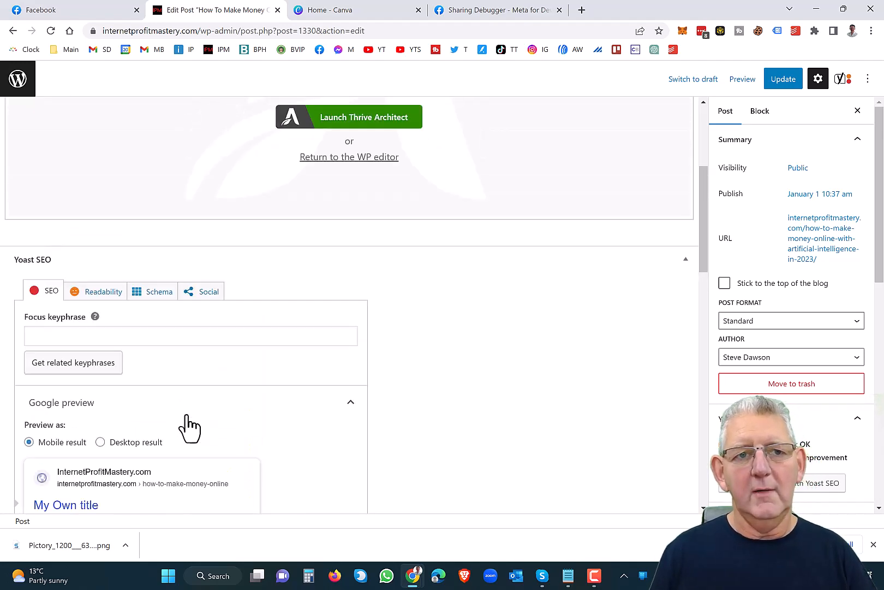
scroll(188, 425, up, 1)
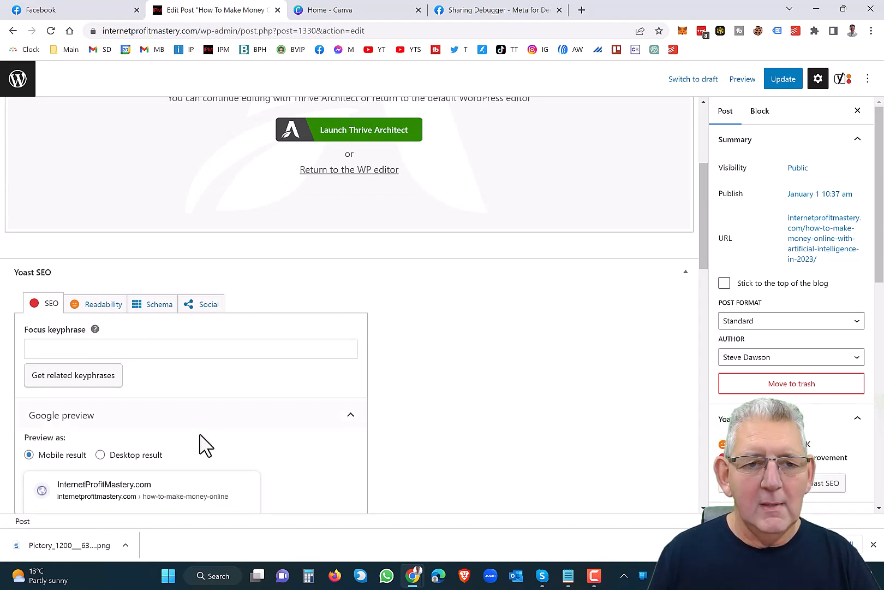
Step: Update the post to save its new SEO title and meta description
scroll(200, 435, down, 2)
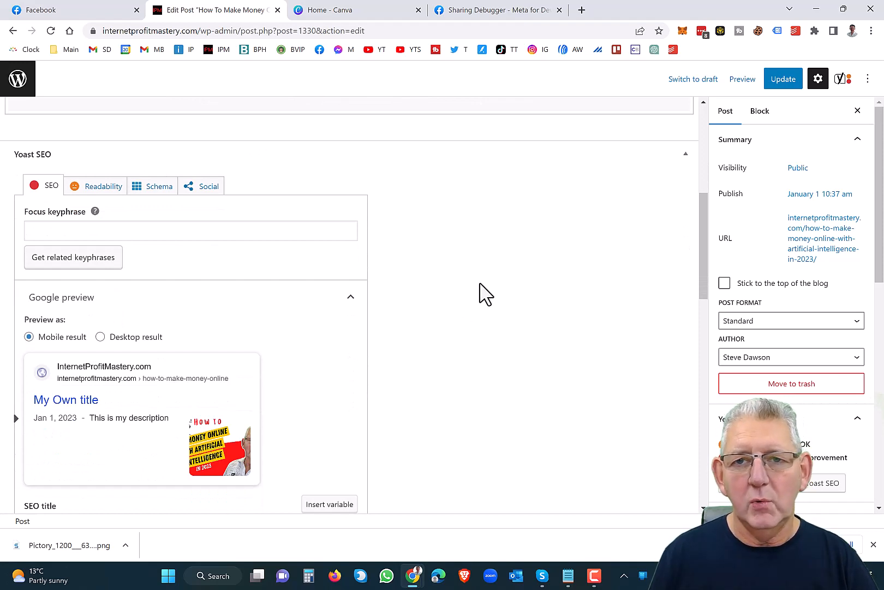
click(786, 81)
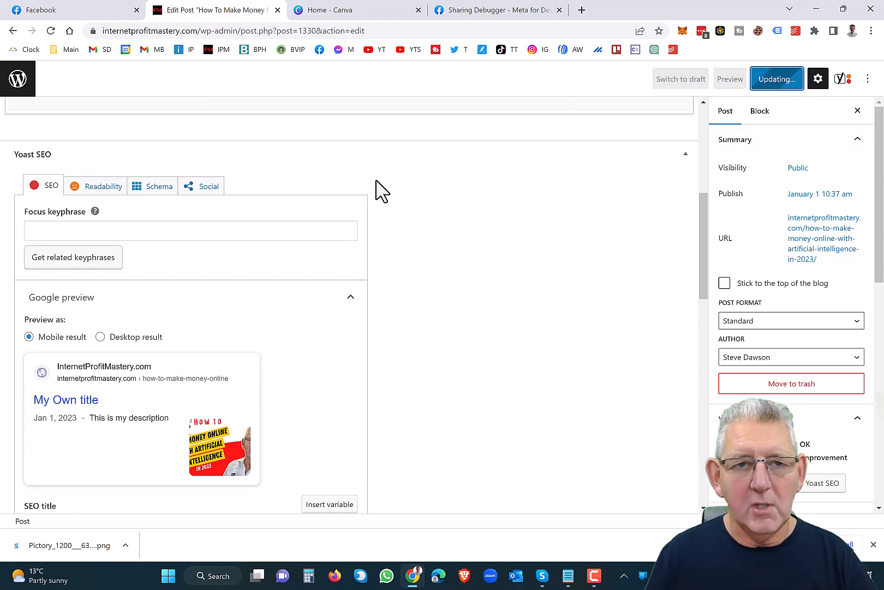
Step: Set the Facebook image in the post's Yoast SEO social settings to Pictory_1200___630px_.png from the media library
click(204, 191)
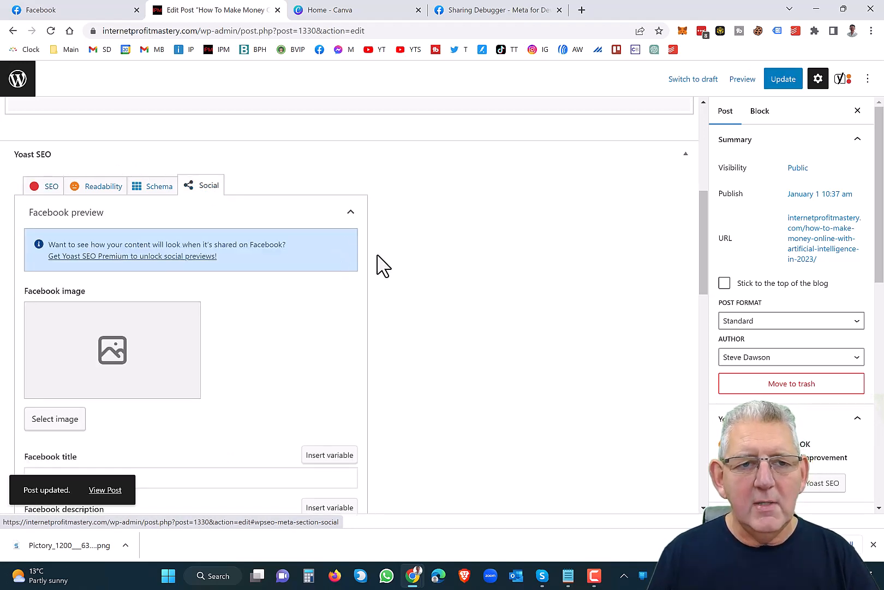
scroll(382, 264, down, 1)
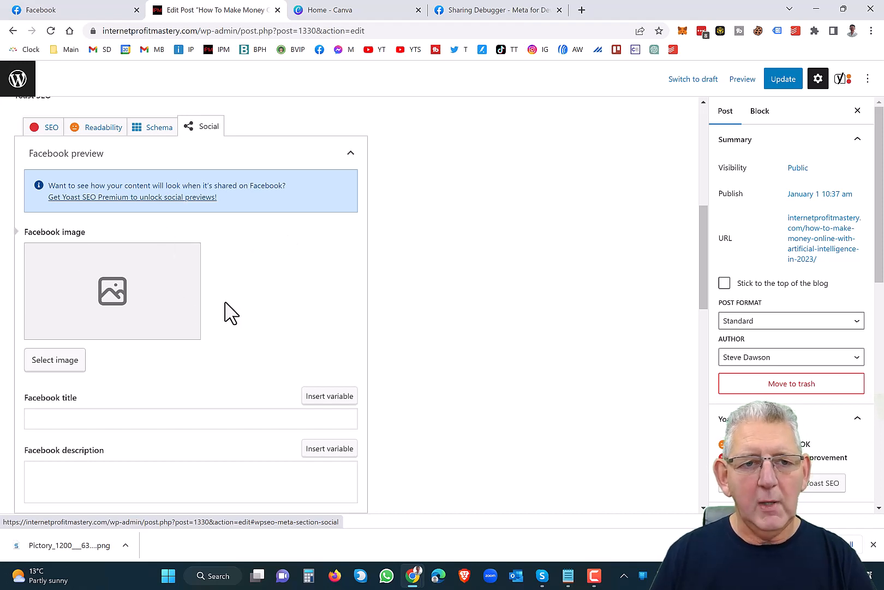
scroll(224, 314, down, 3)
scroll(220, 315, down, 4)
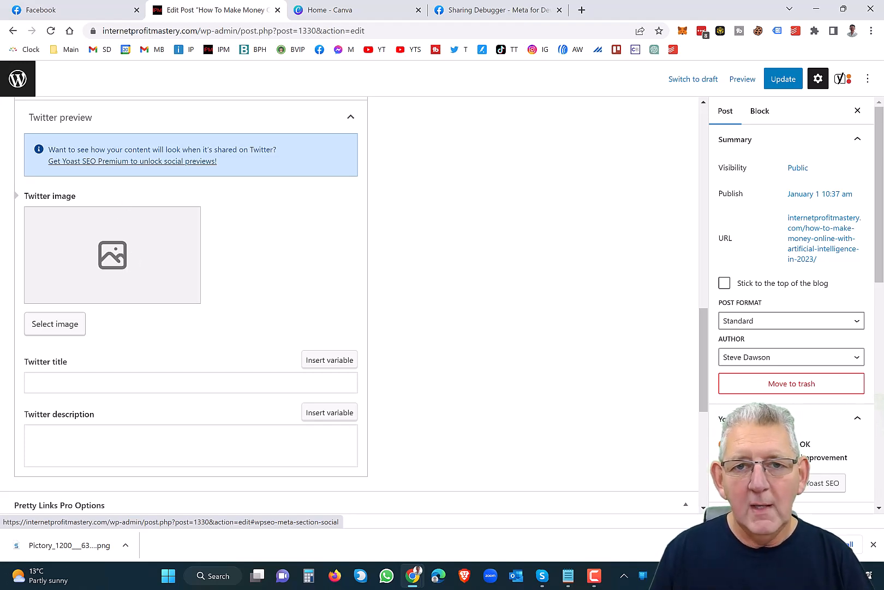
scroll(542, 279, up, 5)
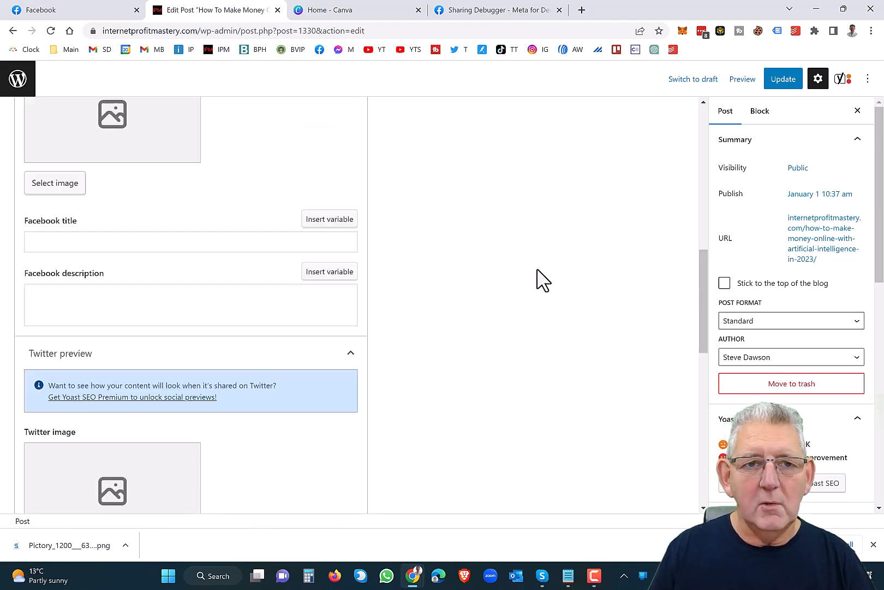
scroll(540, 281, up, 3)
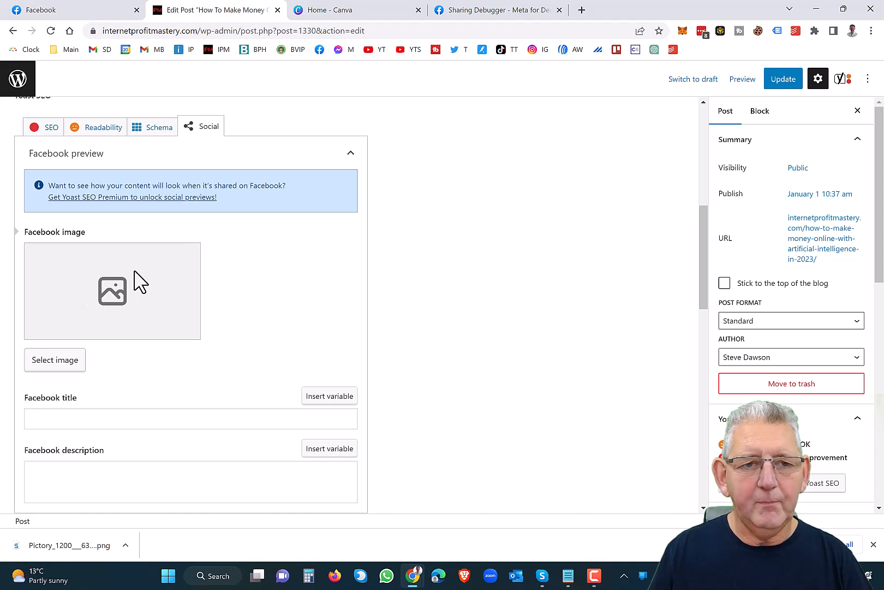
click(61, 375)
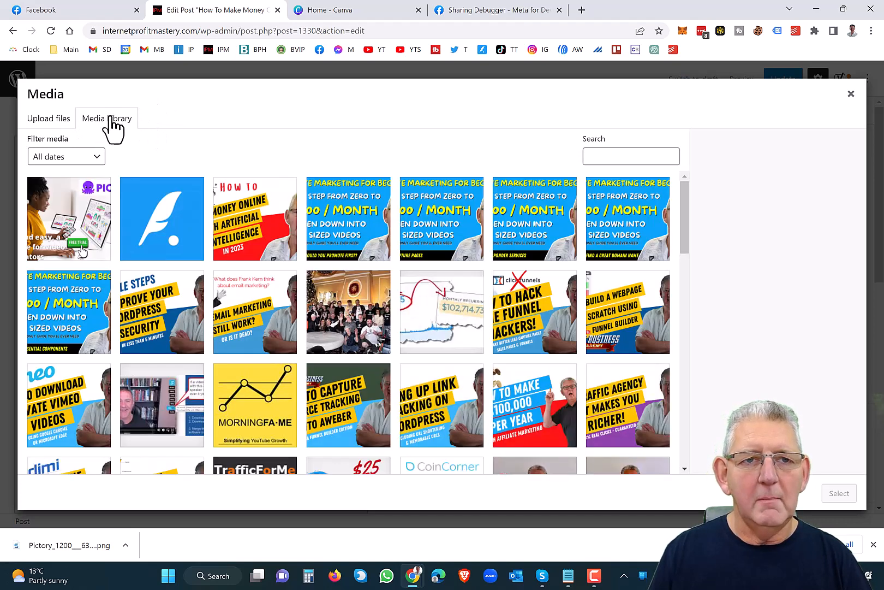
click(67, 231)
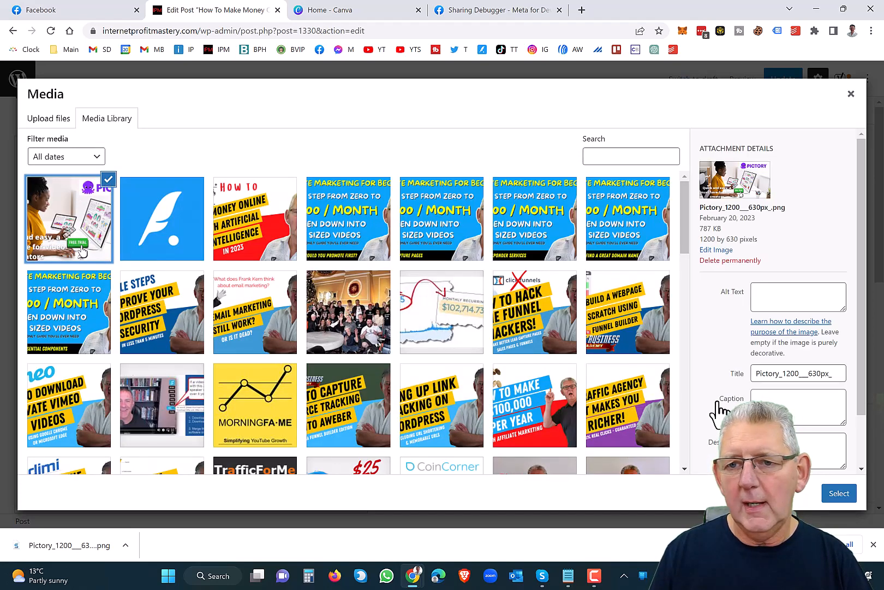
click(834, 496)
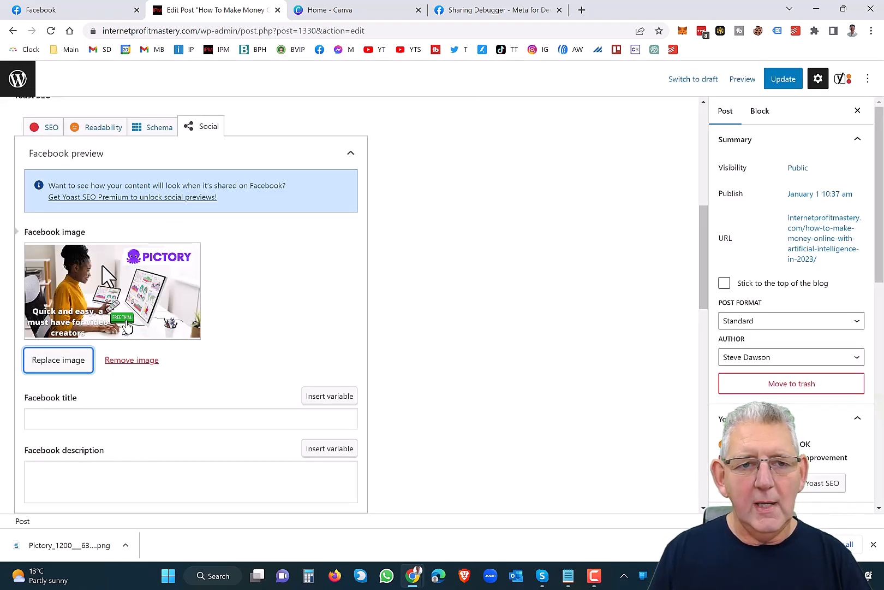
Step: Set the Facebook title to "Learn How To Create Money Making Videos Fast!"
click(57, 418)
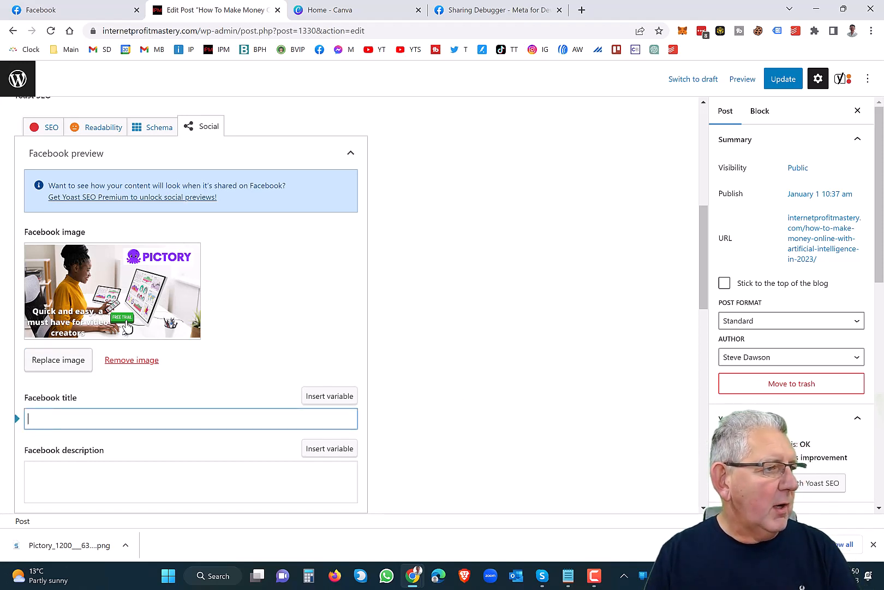
key(alt+Tab)
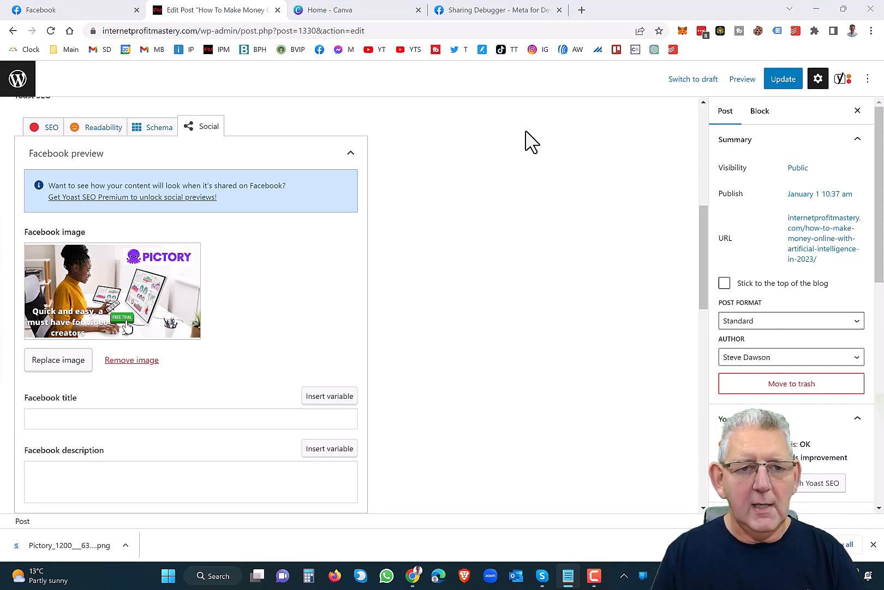
click(56, 418)
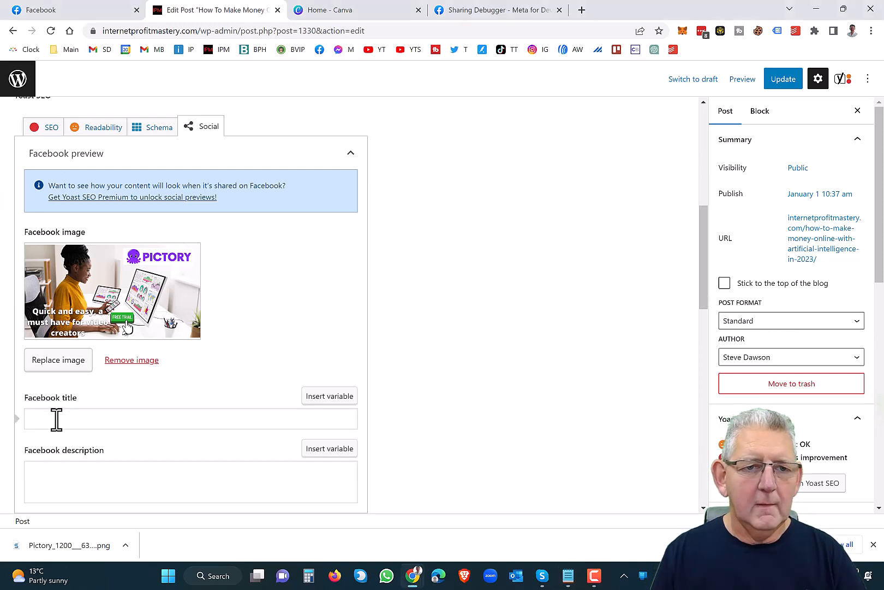
text(Learn How To Create Money Making Videos Fast!)
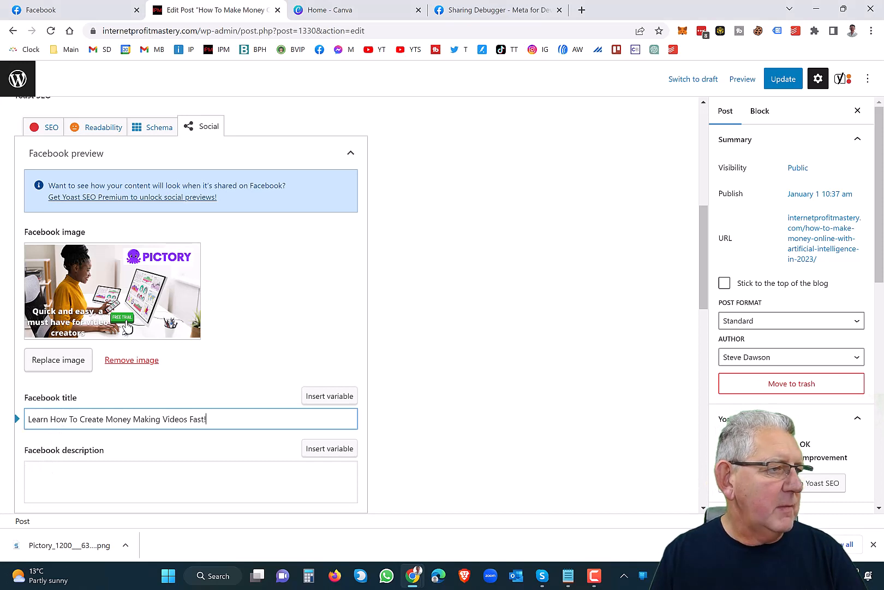
Step: Set the Facebook description to "With YouTube And The Latest Artificial Intelligence From Microsoft"
key(alt+Tab)
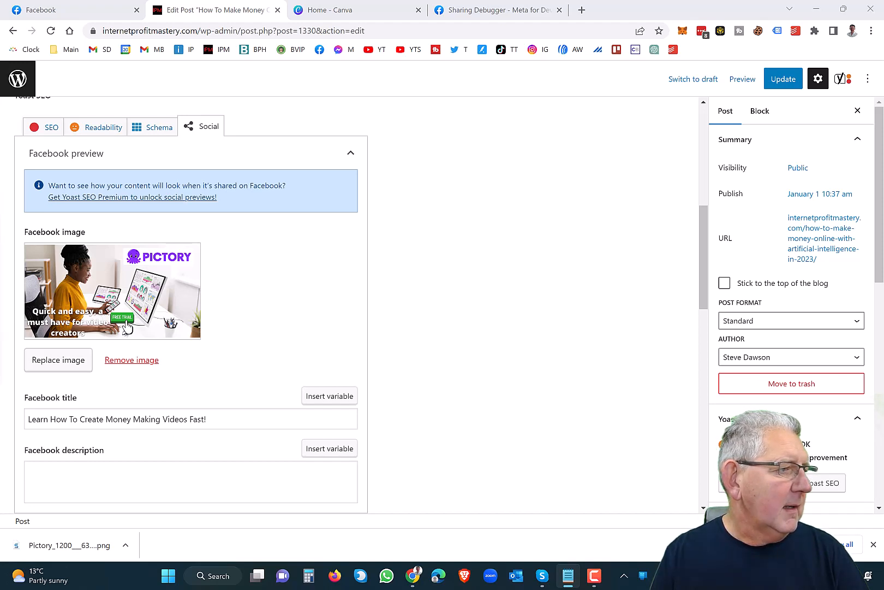
key(alt+Tab)
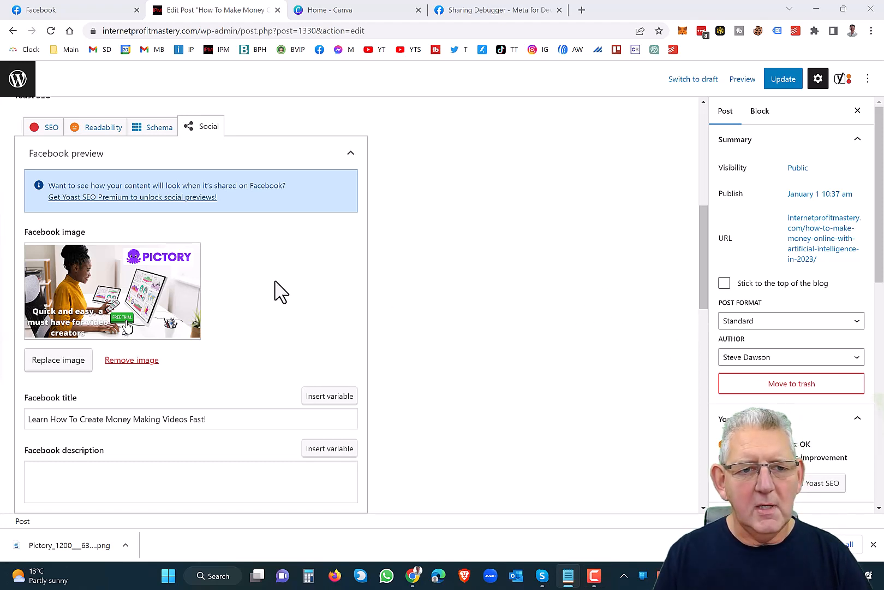
click(59, 471)
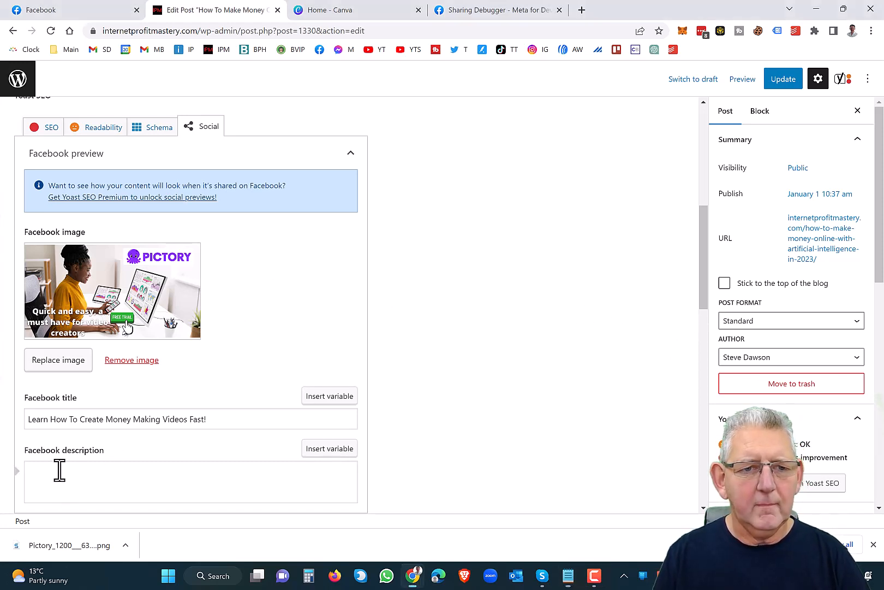
click(56, 472)
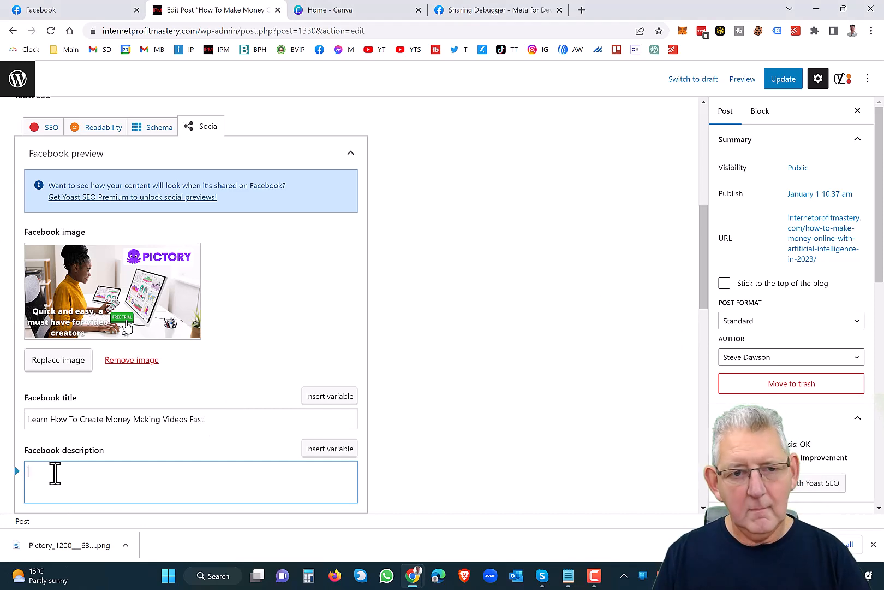
text(With YouTube And The Latest Artificial Intelligence From Microsoft)
click(455, 436)
Step: Set the Twitter image to Pictory_1200___630px_.png from the media library
scroll(454, 435, down, 1)
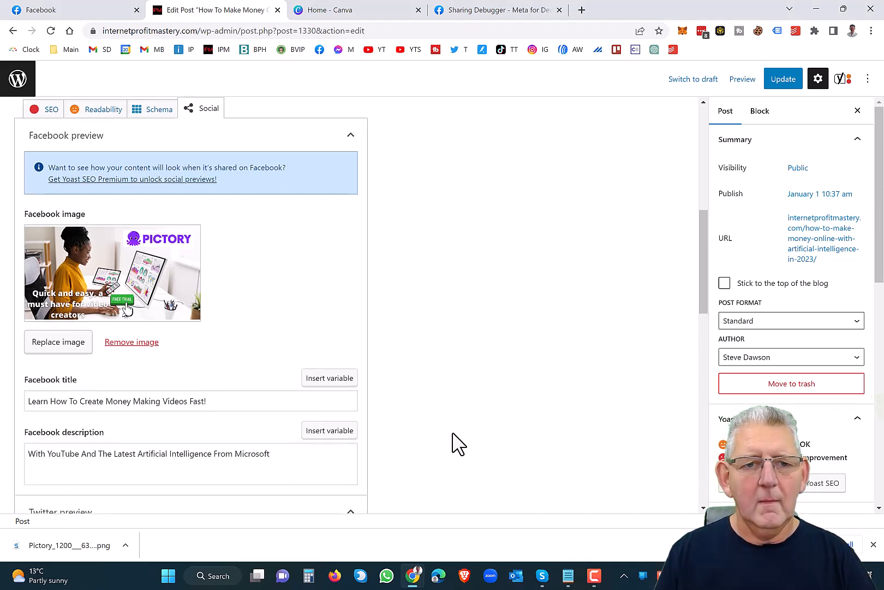
scroll(459, 443, down, 3)
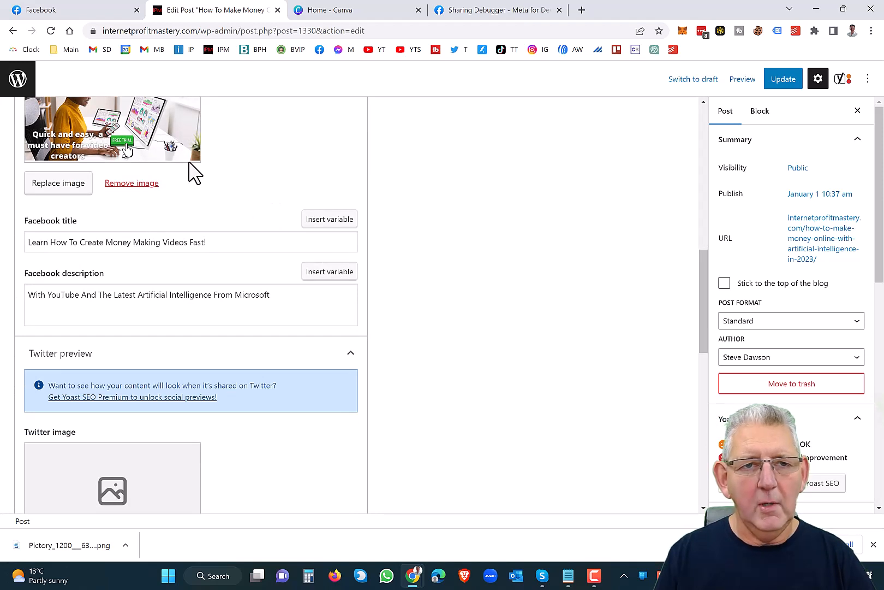
scroll(365, 396, down, 3)
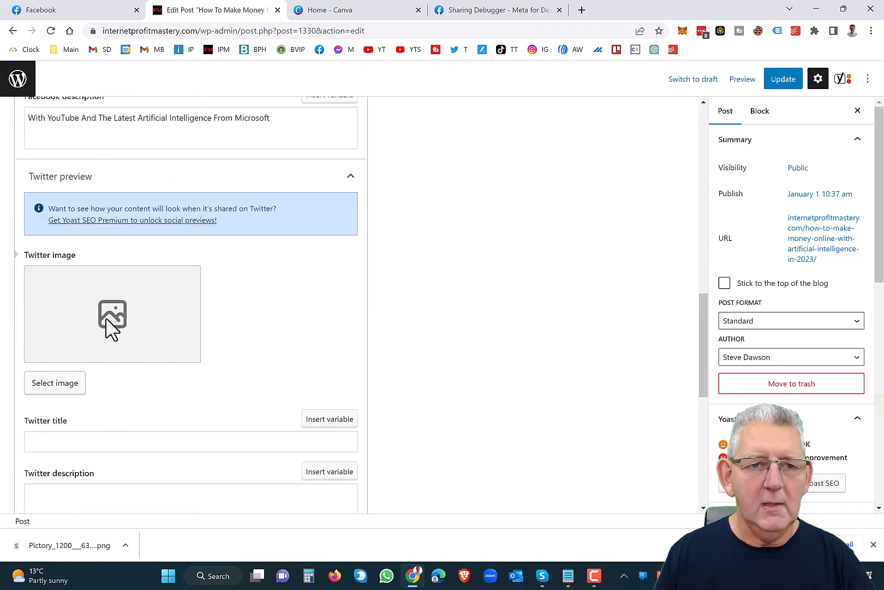
click(50, 384)
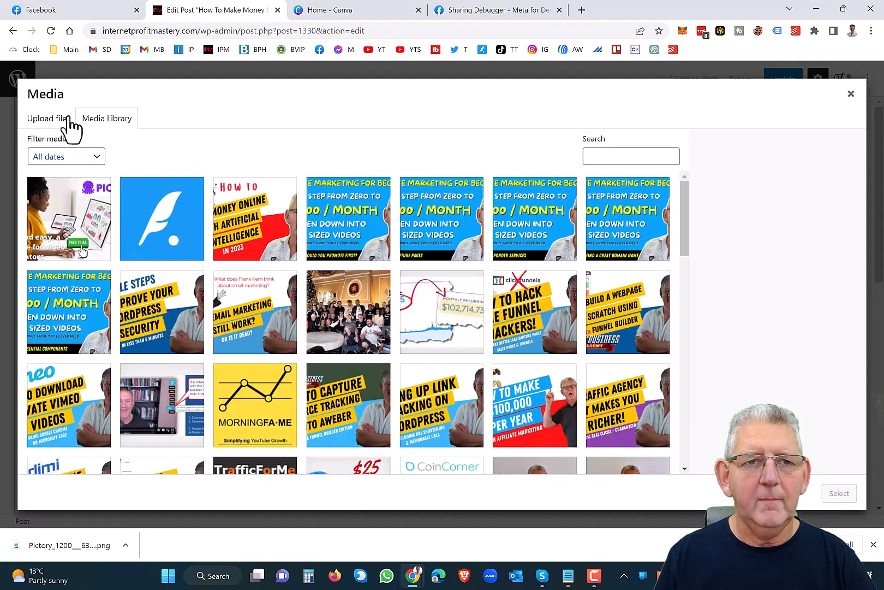
click(60, 225)
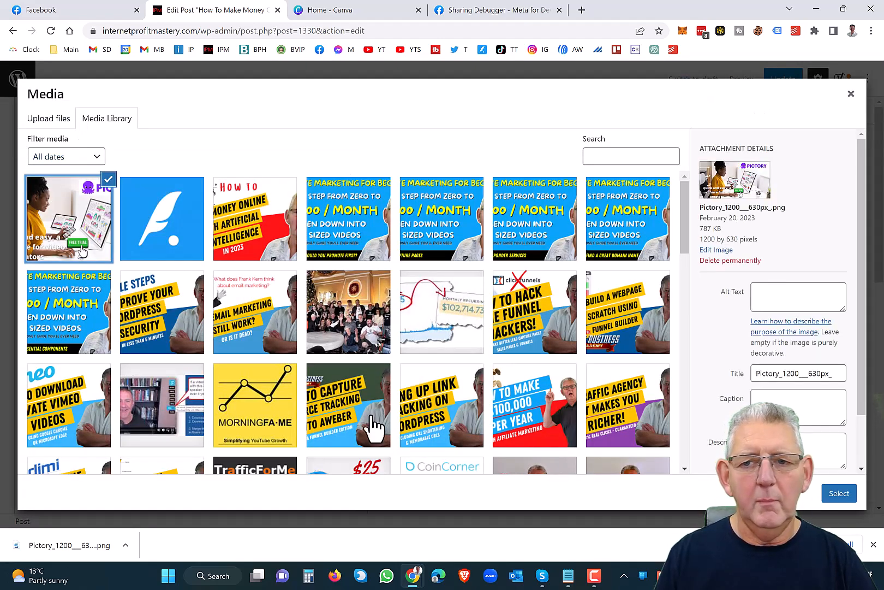
click(836, 494)
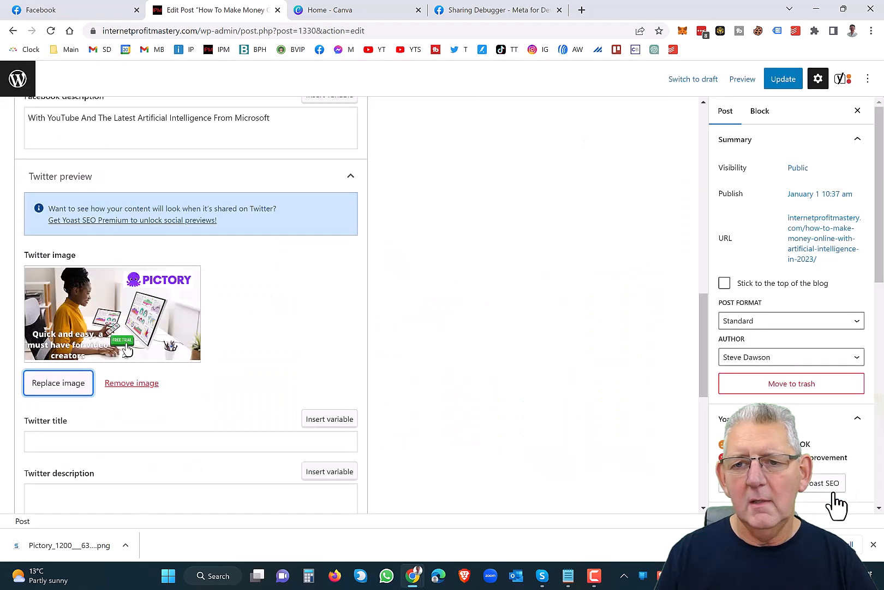
Step: Set the Twitter description to "With YouTube And The Latest Artificial Intelligence From Microsoft"
scroll(109, 476, down, 3)
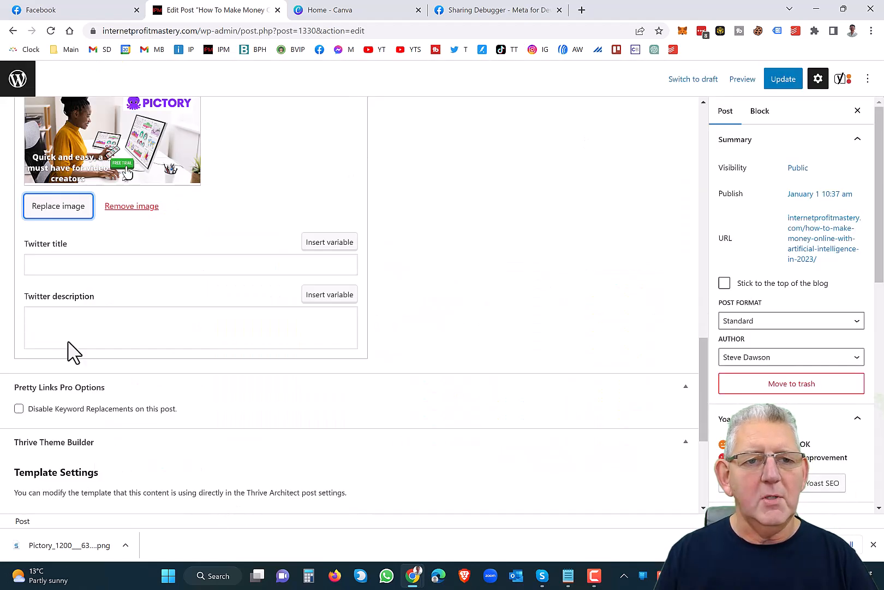
click(64, 317)
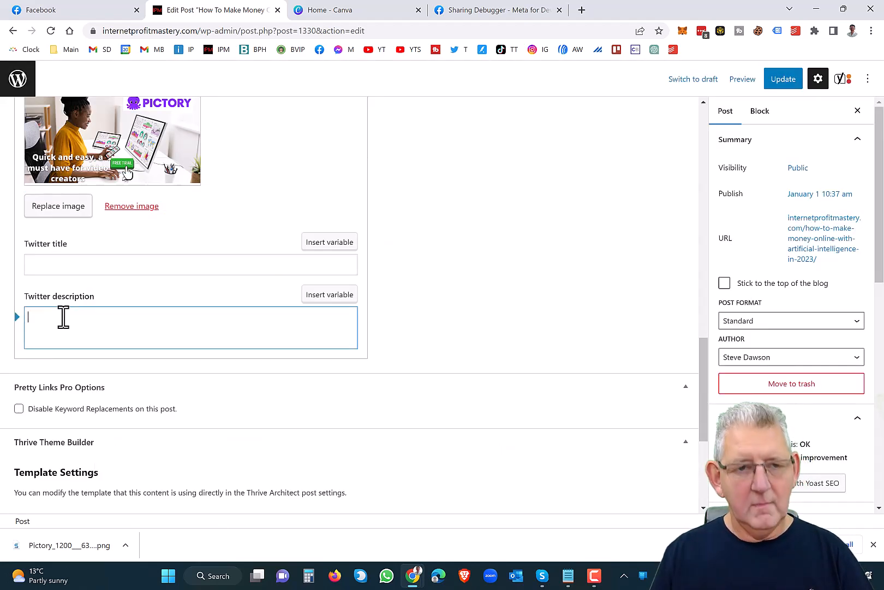
text(With YouTube And The Latest Artificial Intelligence From Microsoft)
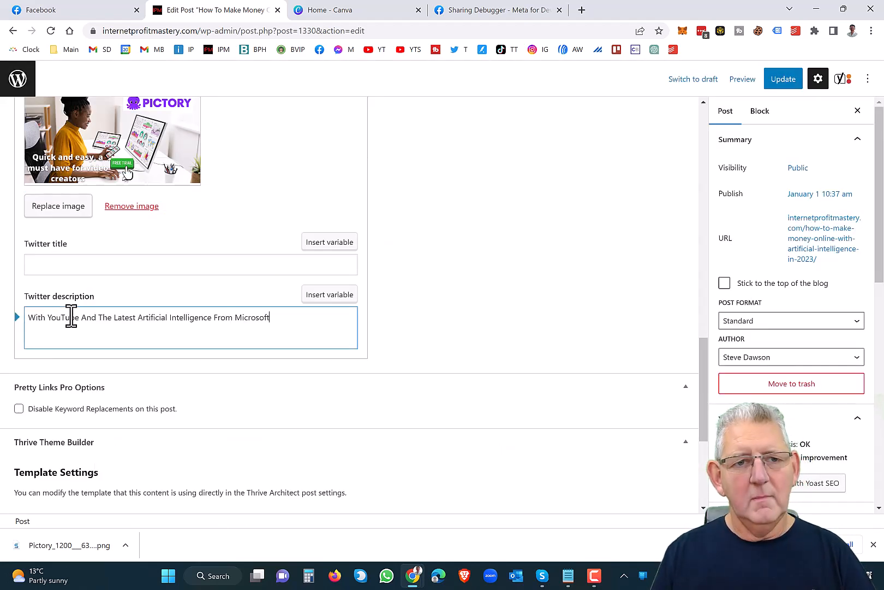
Step: Set the Twitter title to "Learn How To Create Money Making Videos Fast!"
click(42, 264)
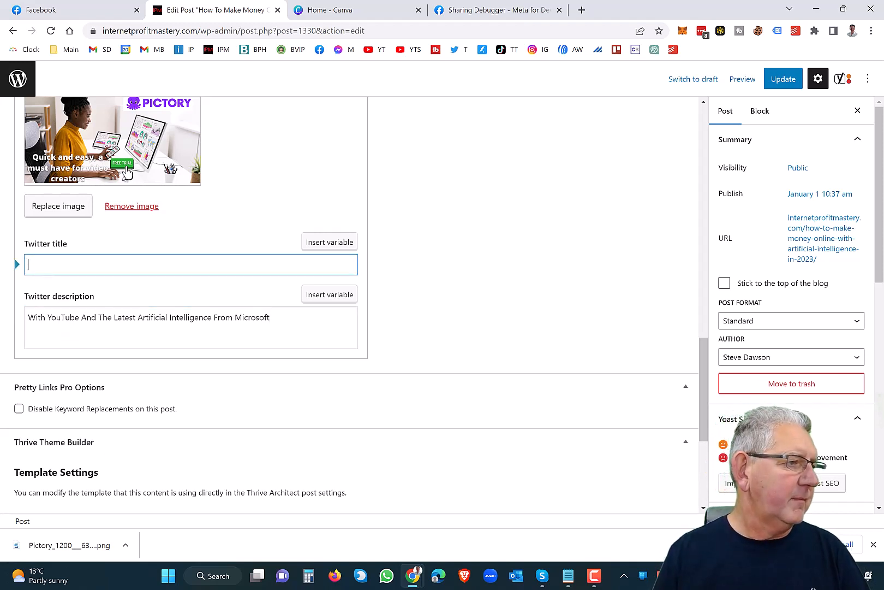
key(alt+Tab)
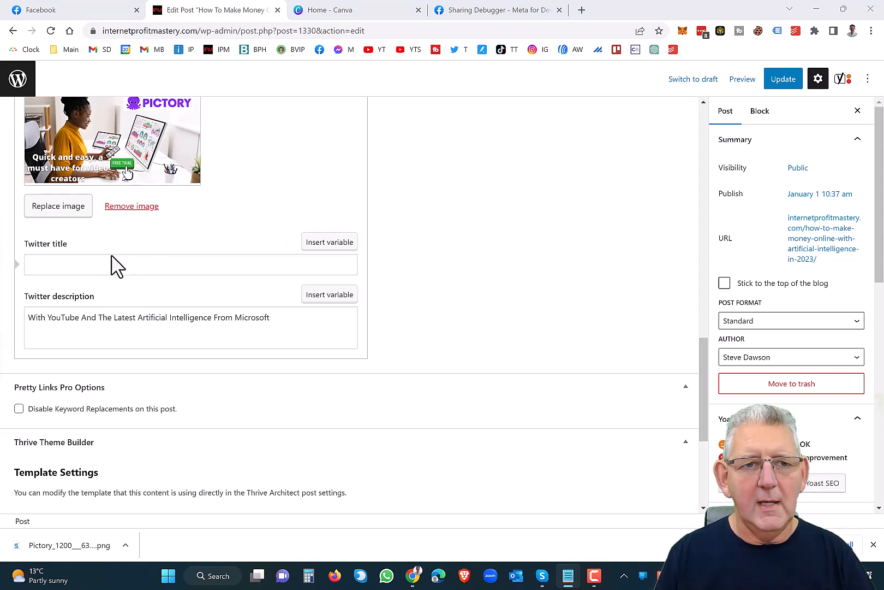
click(59, 268)
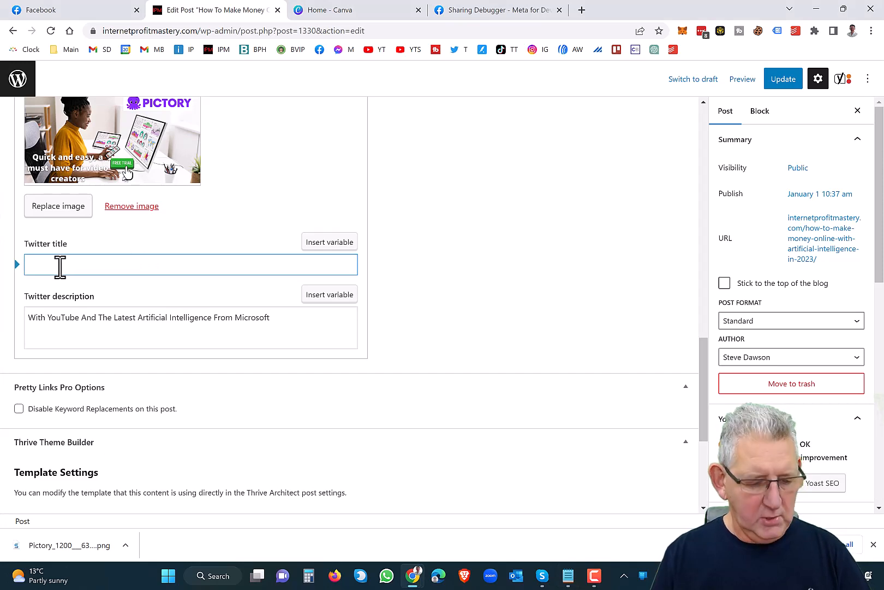
text(Learn How To Create Money Making Videos Fast!)
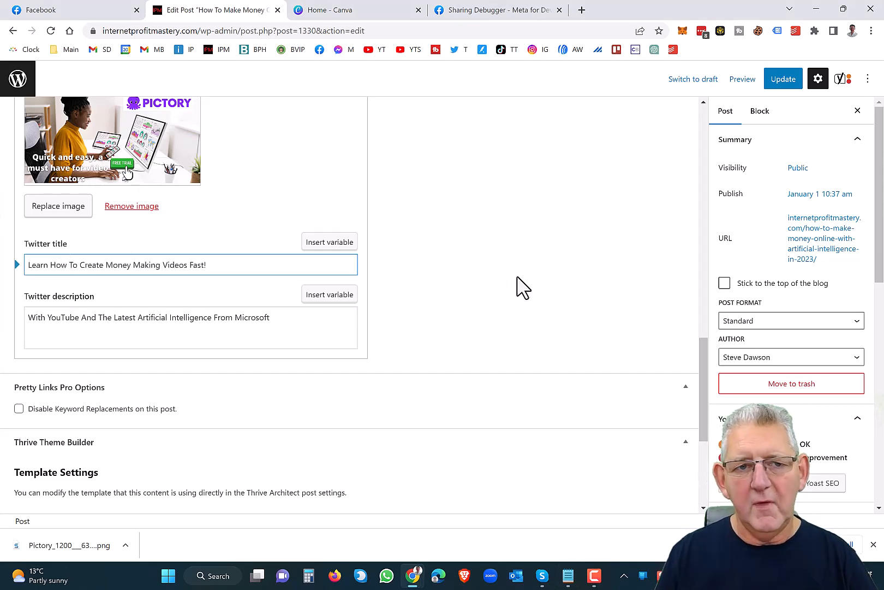
click(517, 277)
Step: Update the post to save its Facebook and Twitter images, titles and descriptions
scroll(523, 287, up, 5)
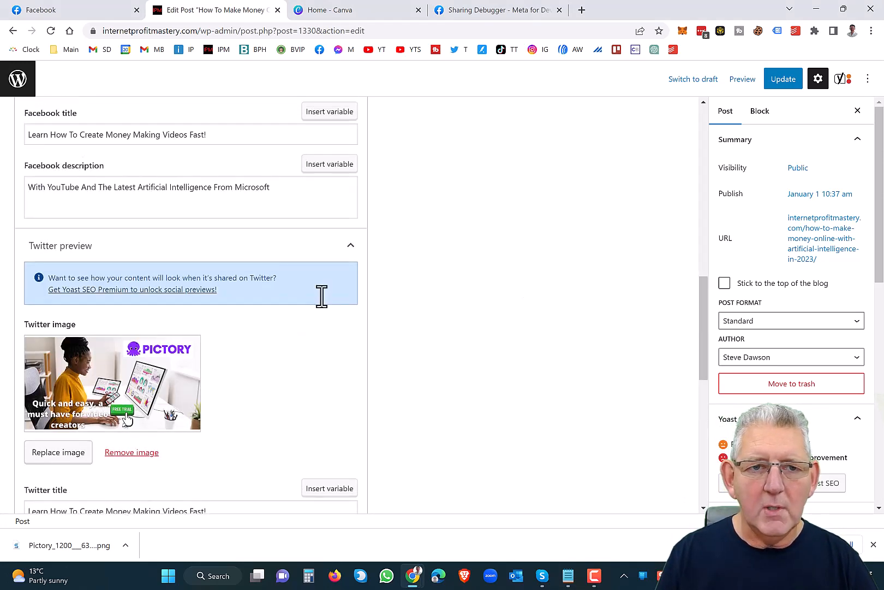
click(783, 82)
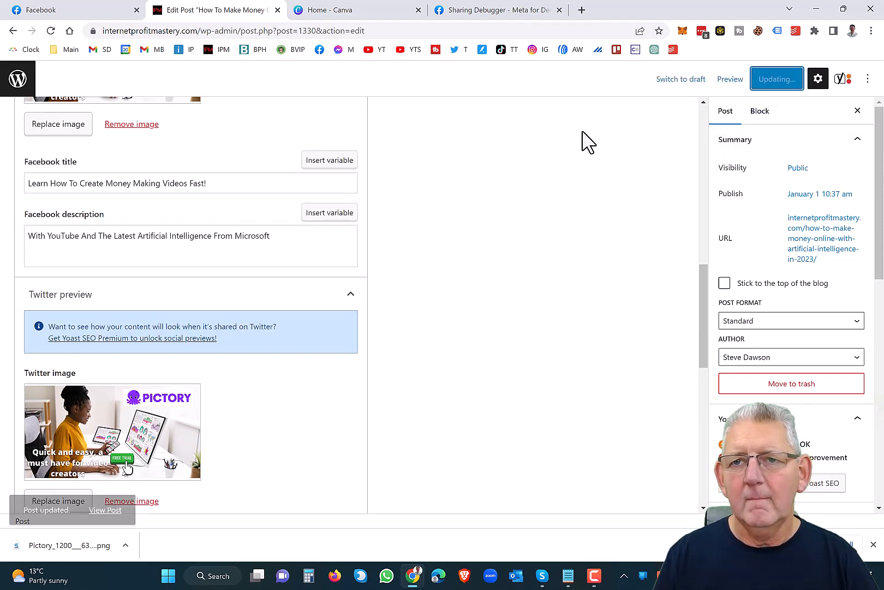
scroll(467, 270, up, 8)
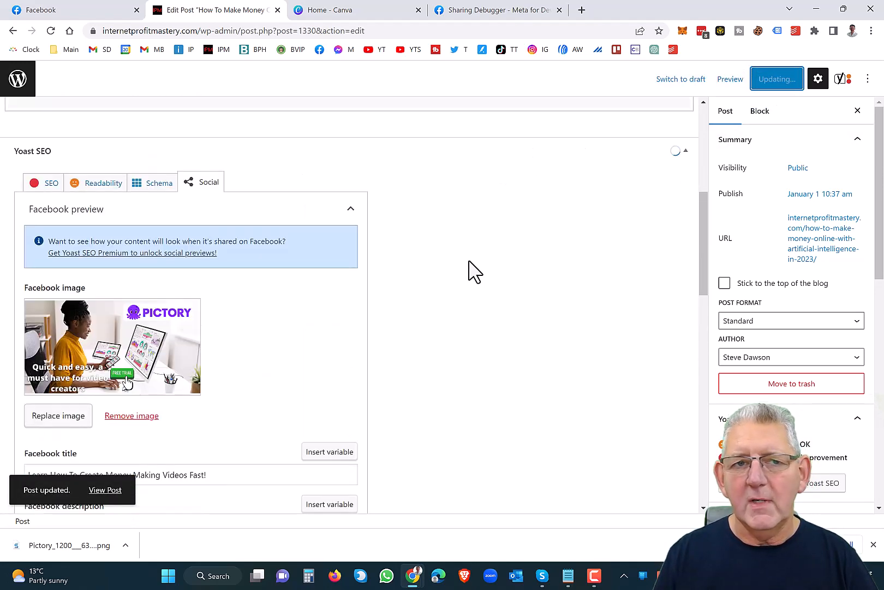
scroll(471, 279, up, 1)
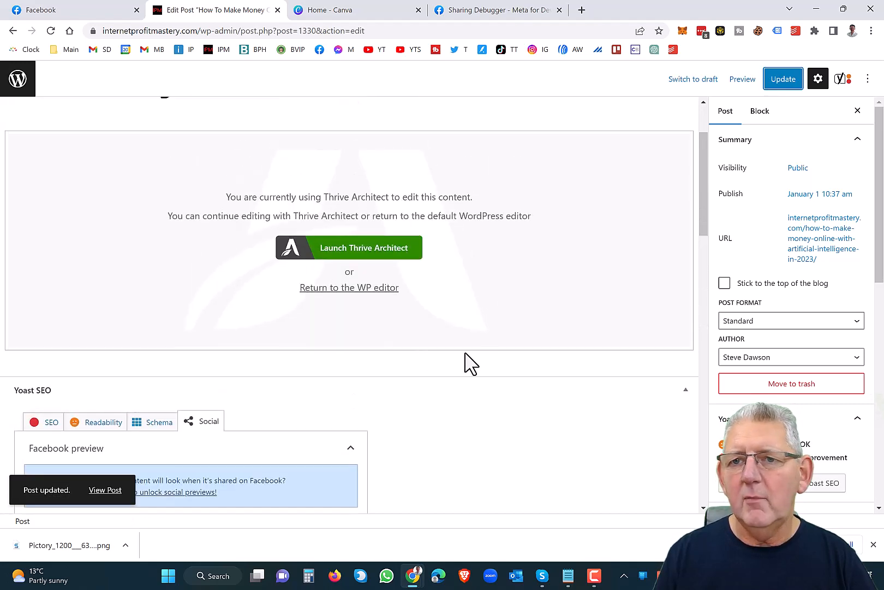
Step: Open the live article from its permalink in the post settings and copy the article's full URL
click(818, 251)
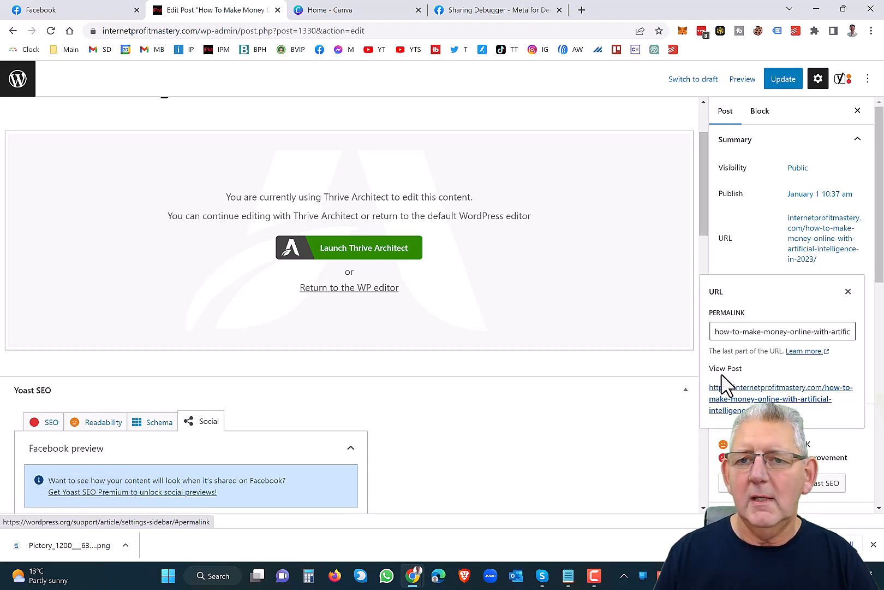
click(751, 394)
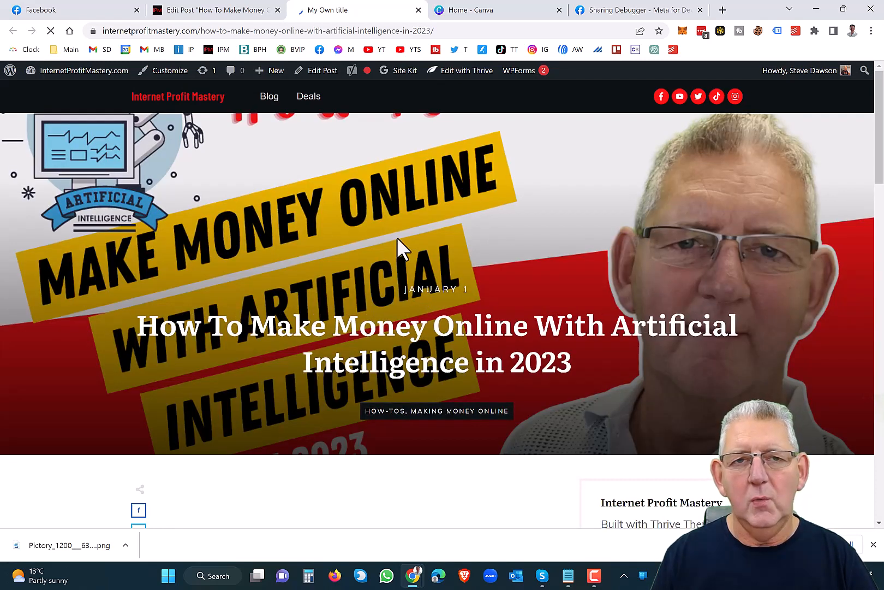
click(445, 31)
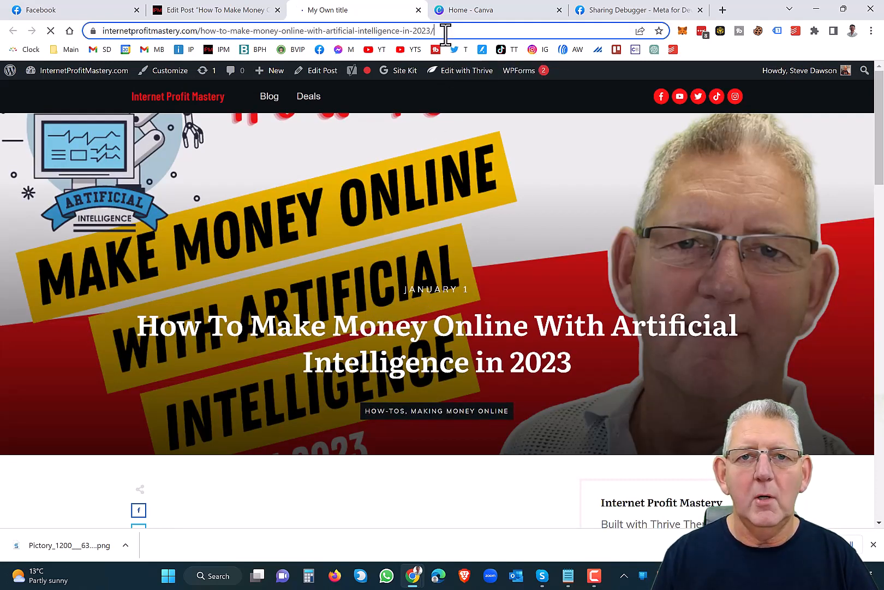
right_click(413, 38)
click(460, 115)
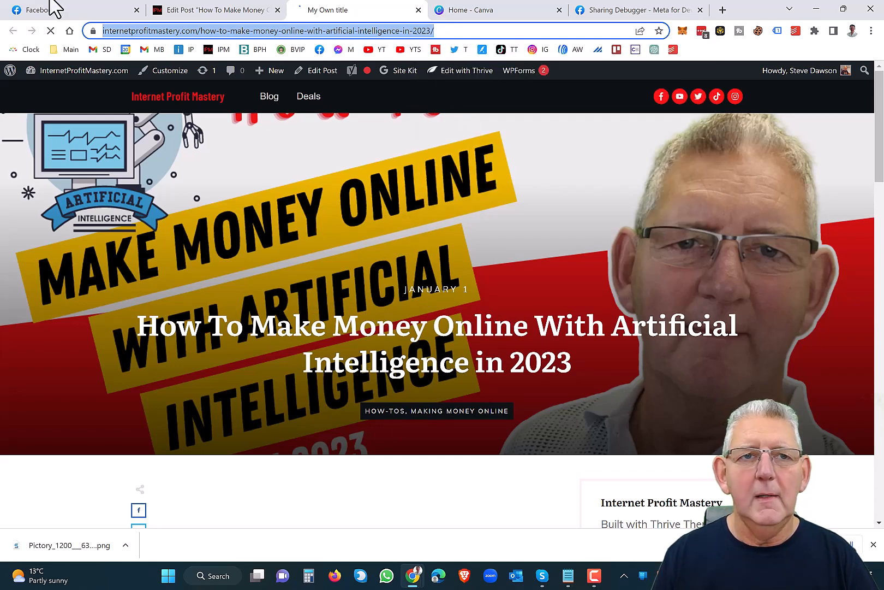
Step: Switch to Facebook and paste the copied article URL into a new post to load its link preview
click(38, 10)
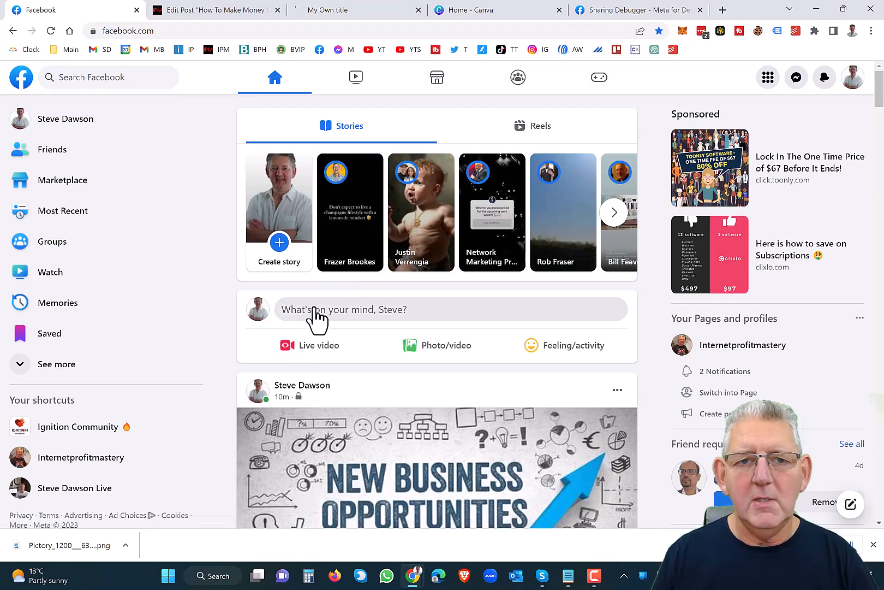
click(313, 309)
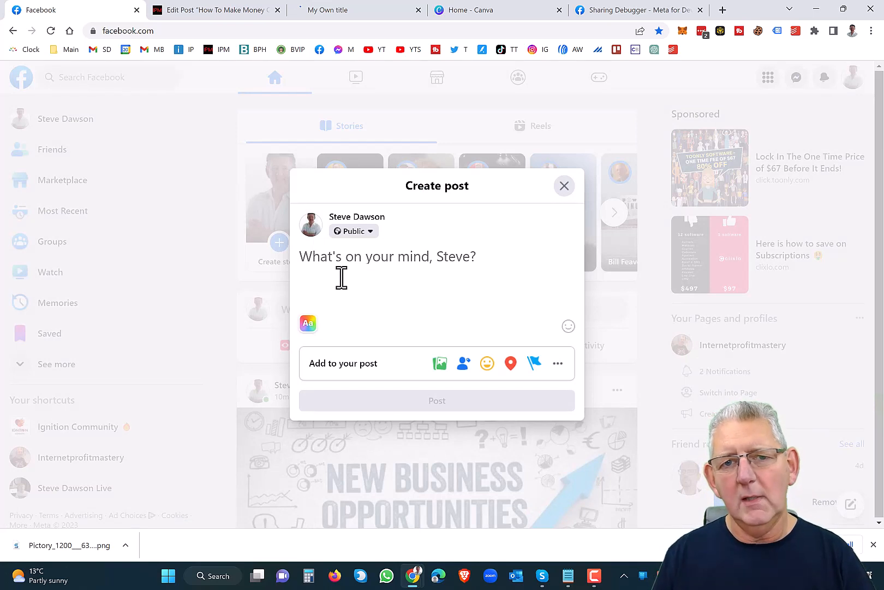
key(ctrl+v)
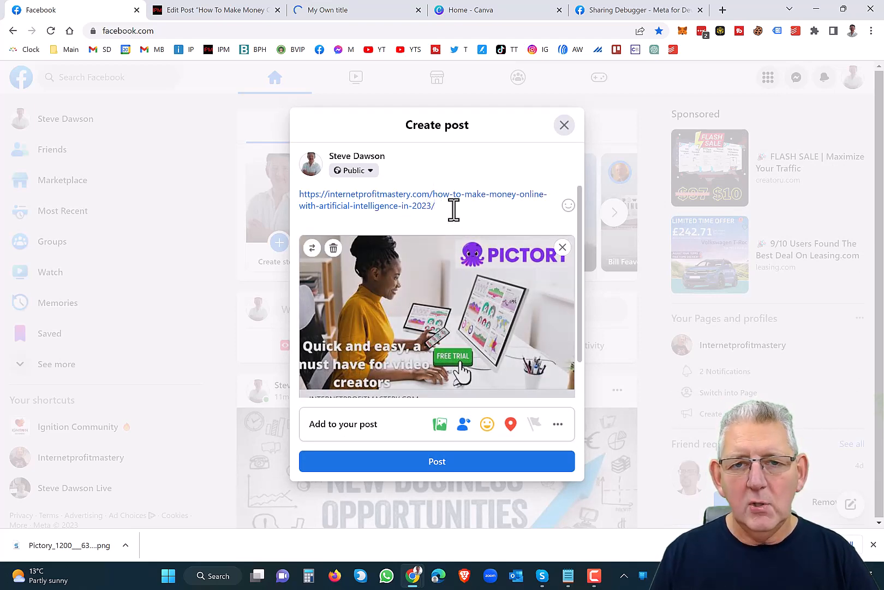
Step: Replace the URL text in the Facebook post with "Check this out....", keeping the link preview attached
drag(448, 207, 293, 203)
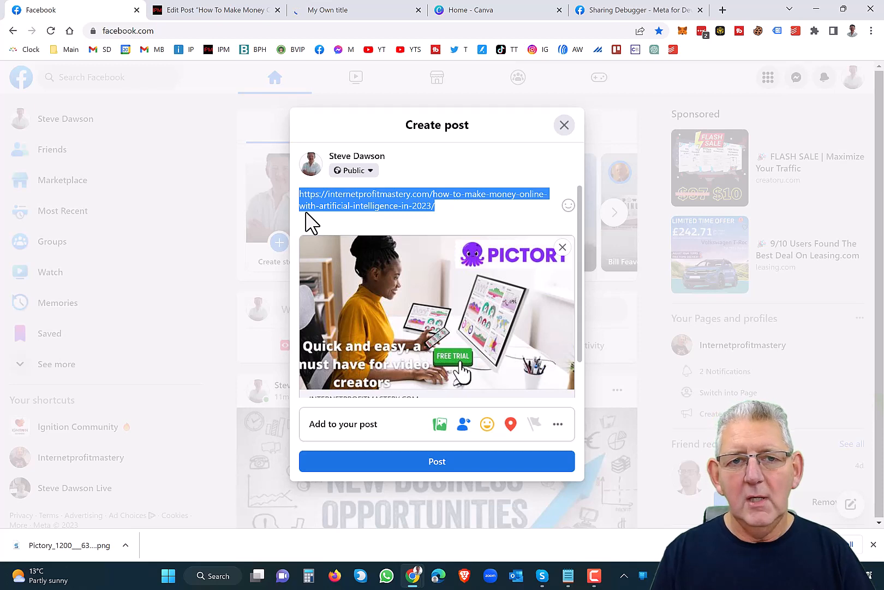
key(BackSpace)
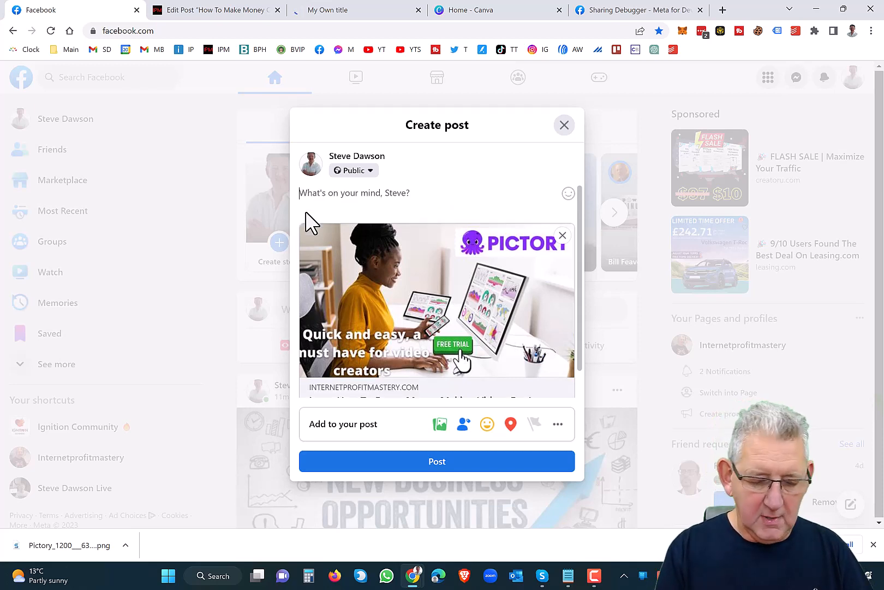
text(Get)
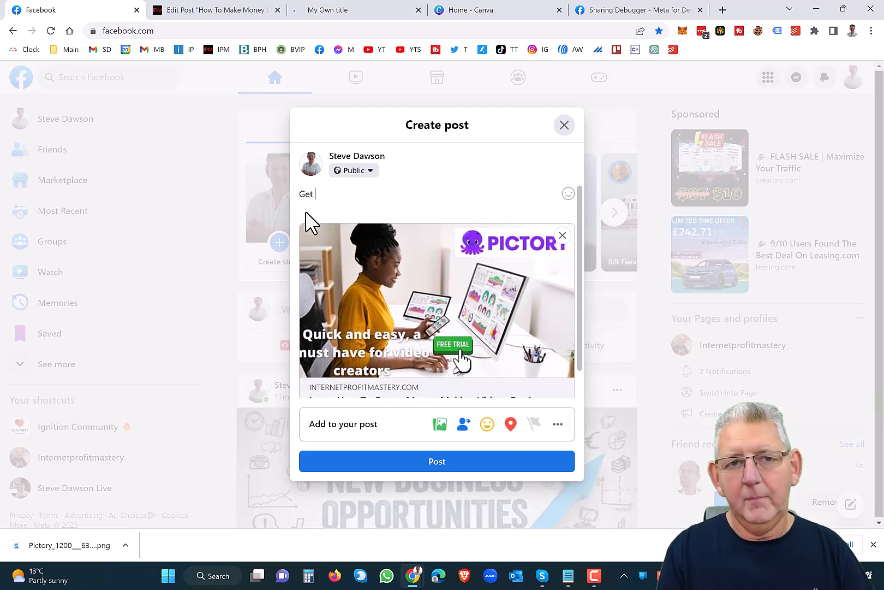
key(BackSpace)
key(BackSpace)
key(BackSpace)
key(BackSpace)
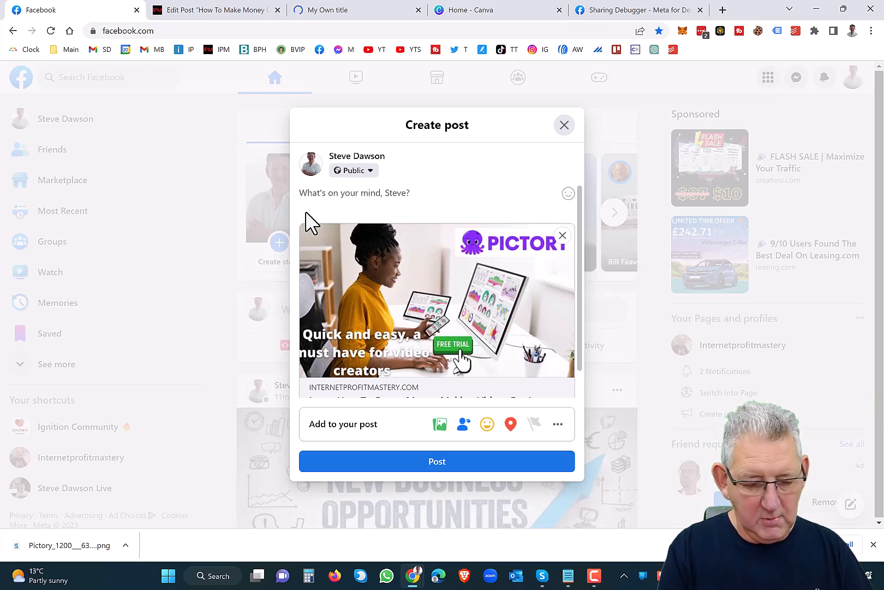
text(Check this out....)
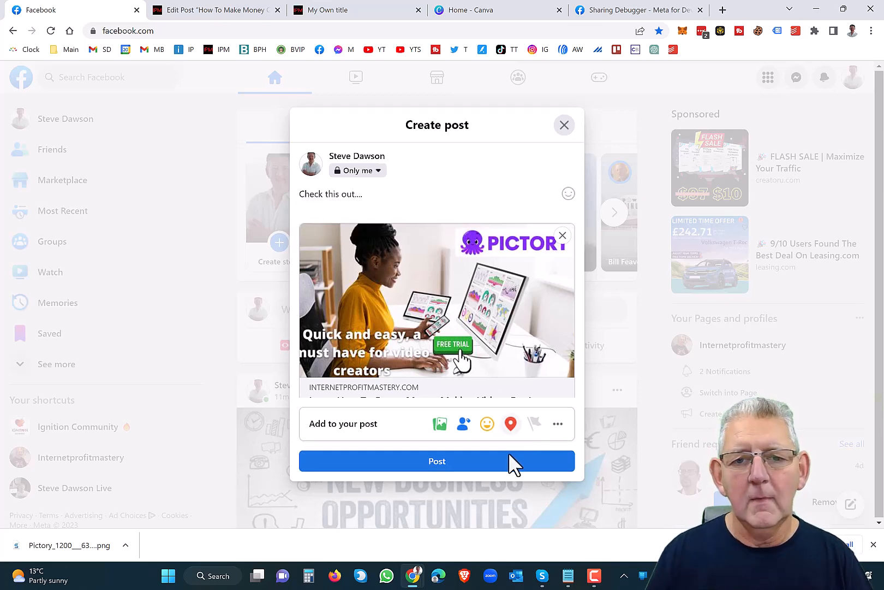
Step: Publish the Facebook post, find it in the feed and follow its link to check that it opens the article
click(441, 463)
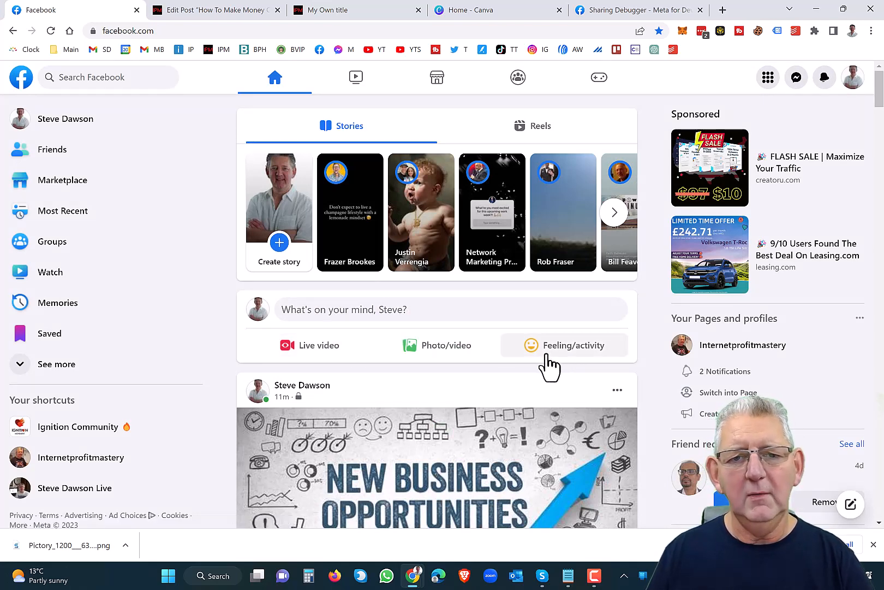
scroll(548, 366, down, 2)
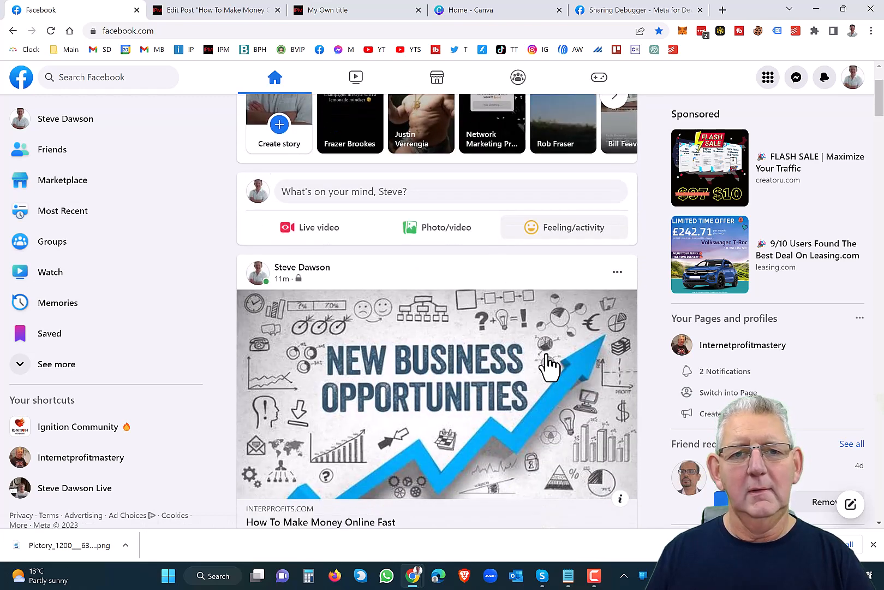
scroll(548, 365, down, 1)
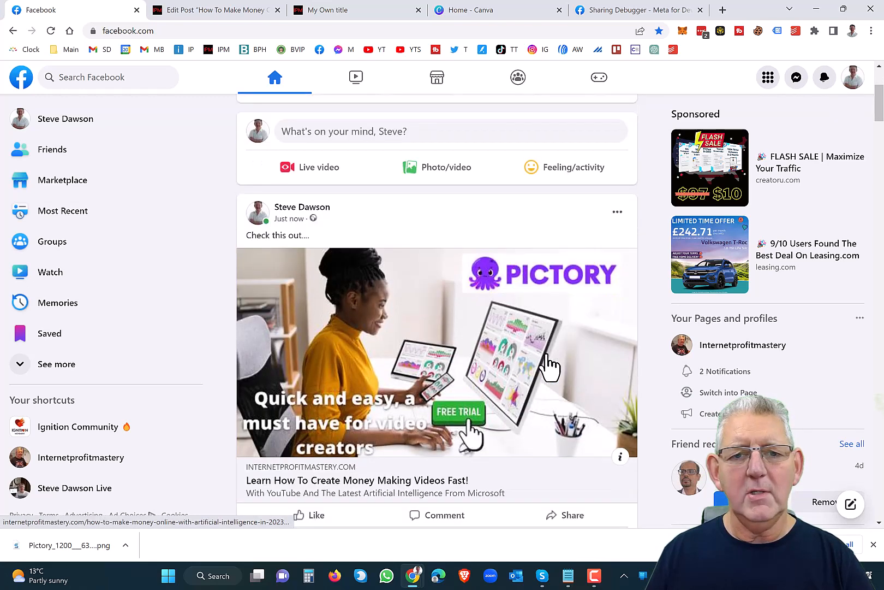
scroll(548, 365, down, 1)
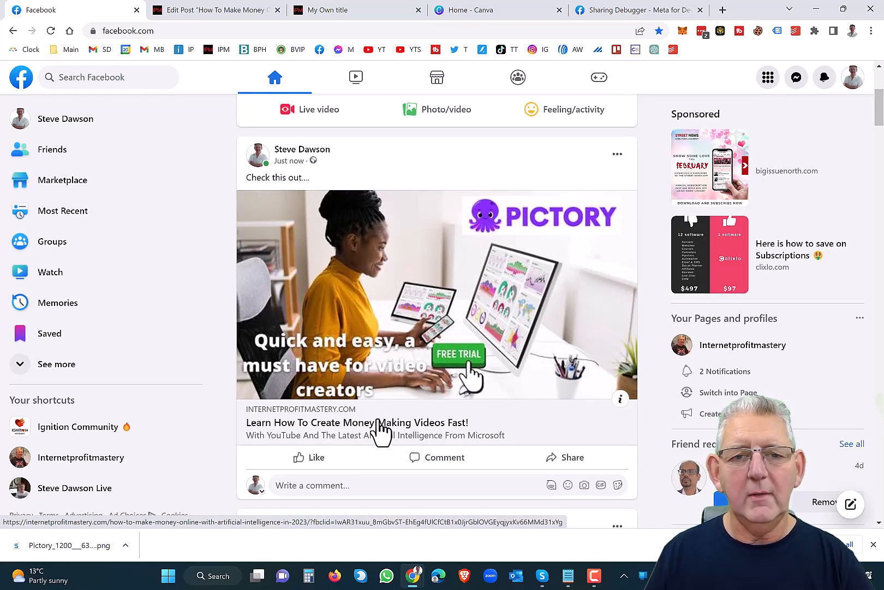
click(341, 424)
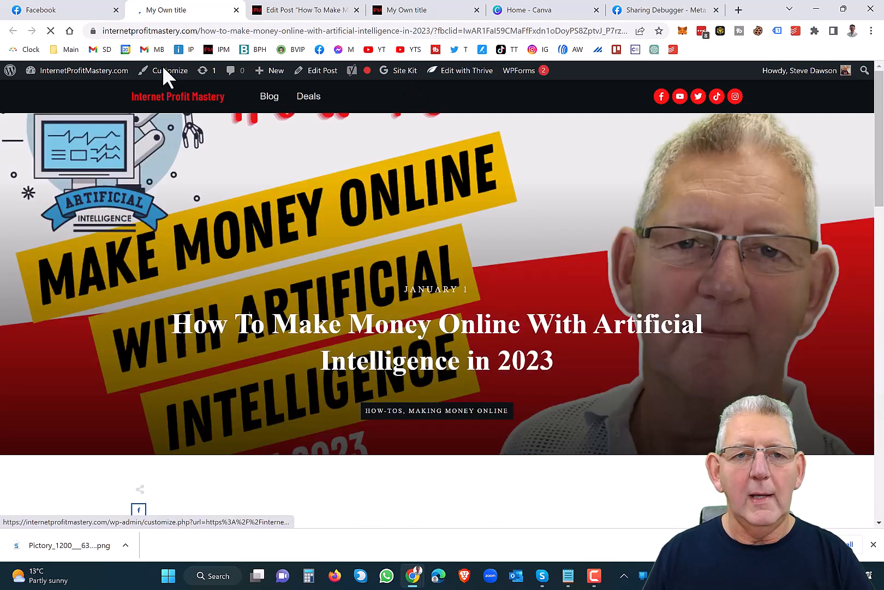
click(80, 17)
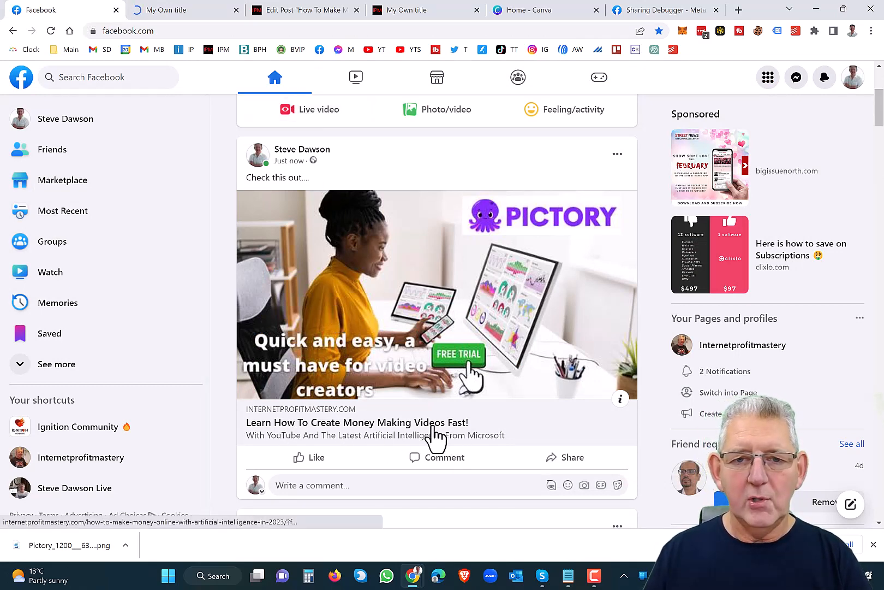
Step: Change the article's Facebook description in Yoast SEO to "With YouTube Twitter" and update the WordPress post
click(297, 16)
scroll(357, 425, down, 5)
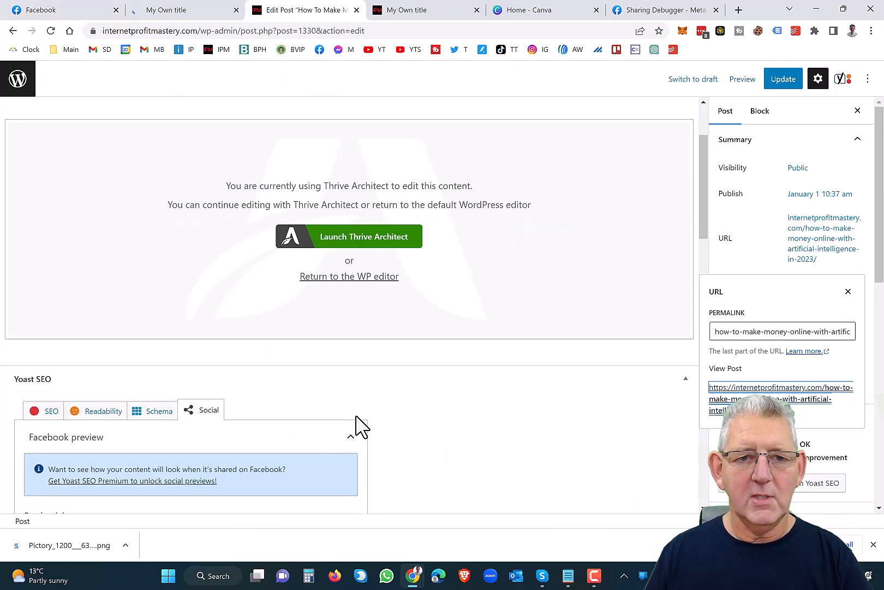
scroll(366, 421, down, 2)
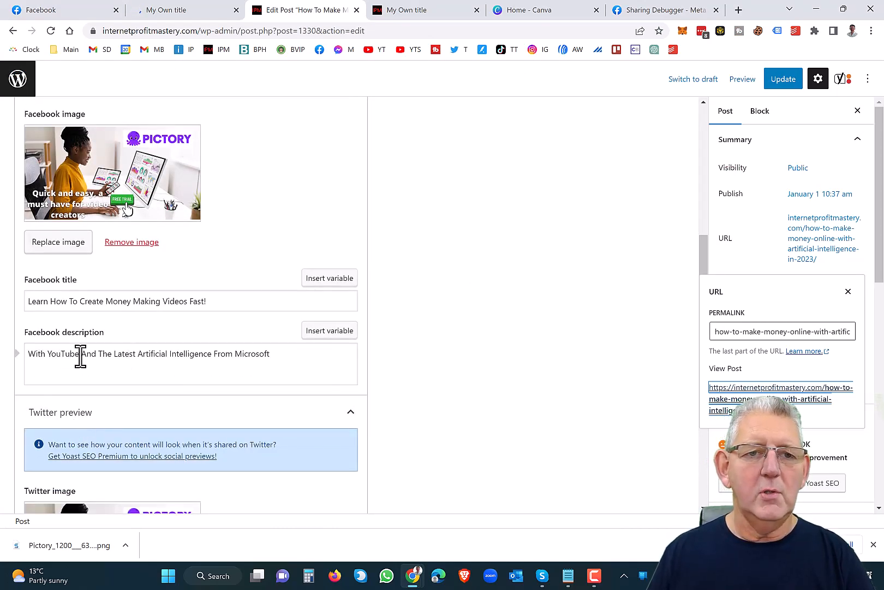
drag(80, 356, 211, 355)
click(280, 357)
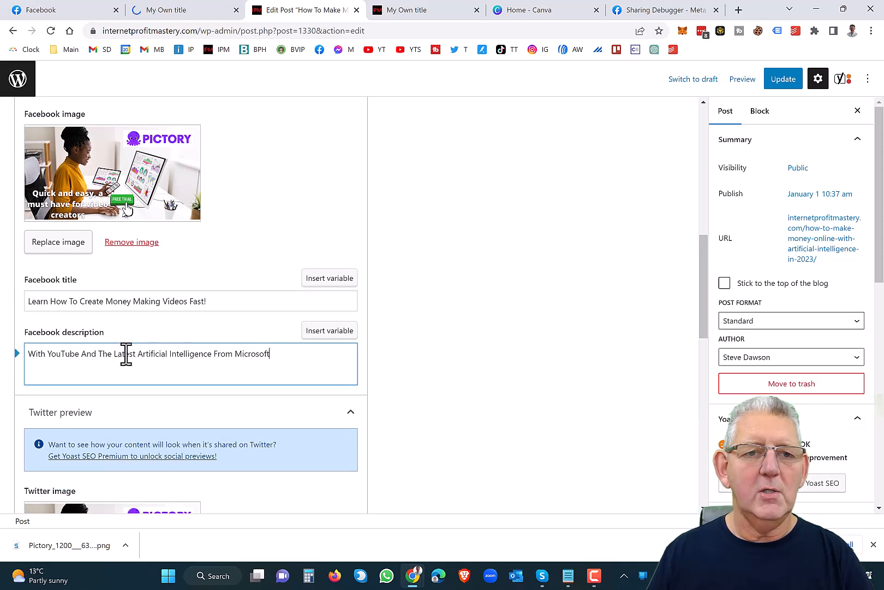
shift+click(81, 355)
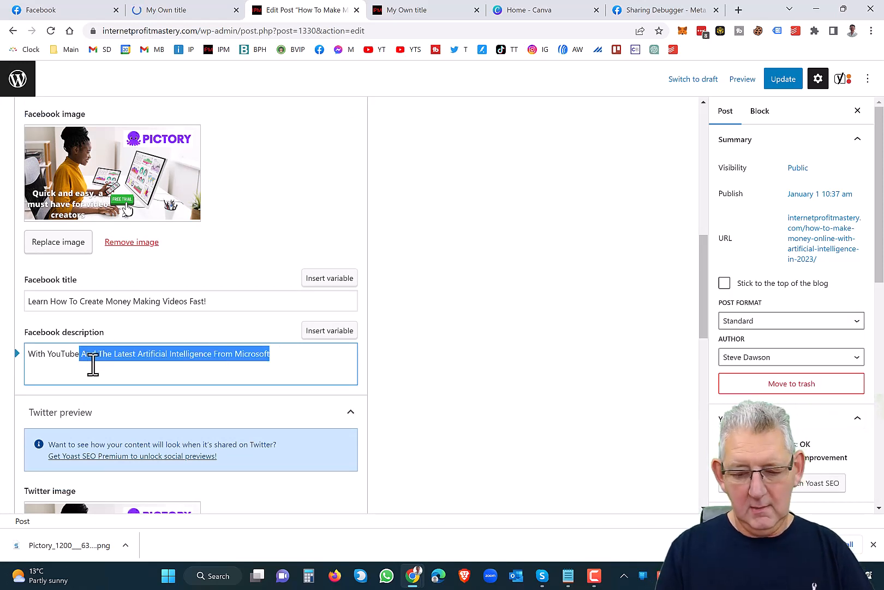
key(BackSpace)
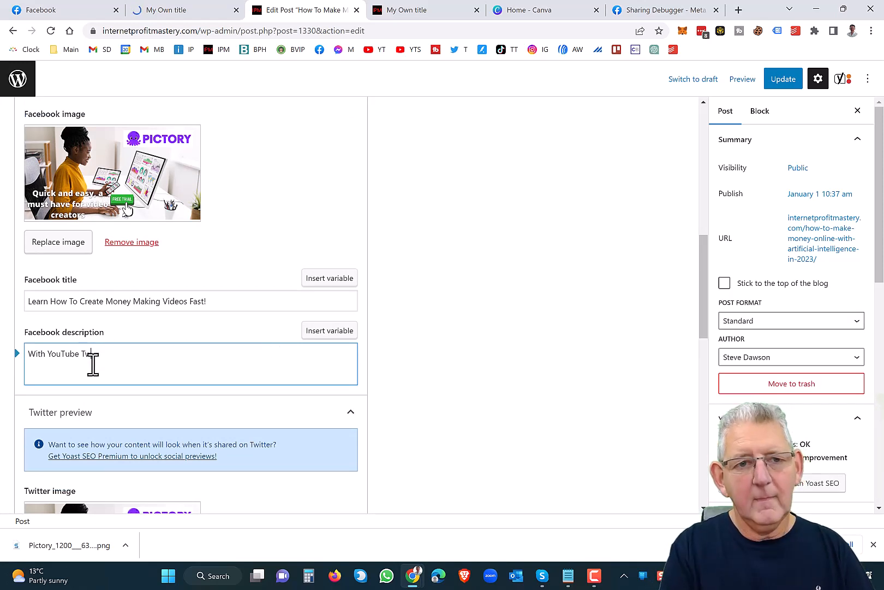
text(Twitter)
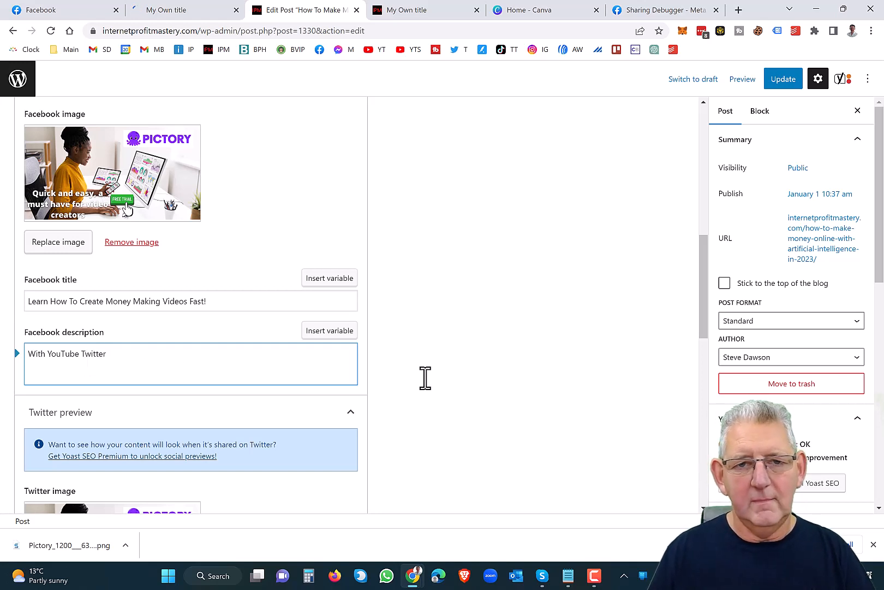
click(796, 80)
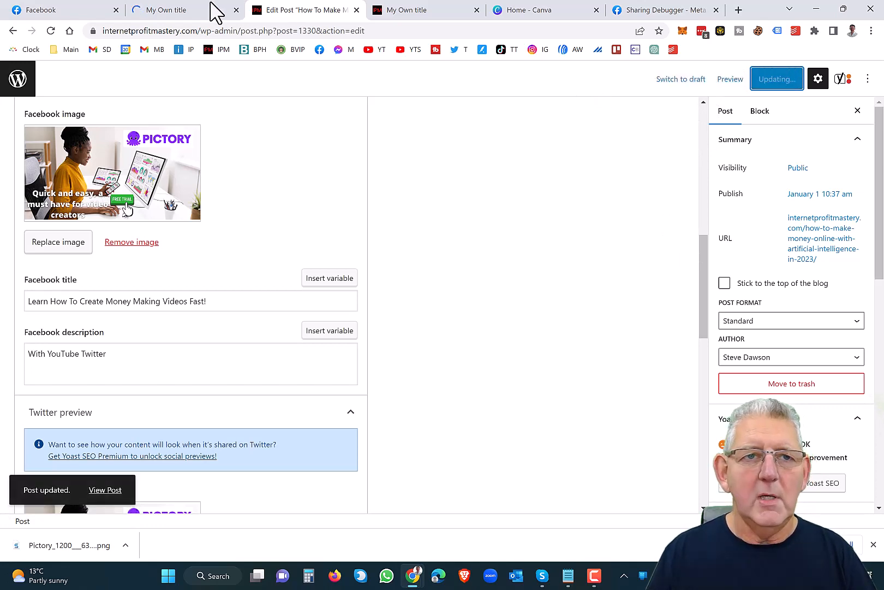
Step: Check the article's link preview in a new Facebook post using its URL, and remove the preview and close the post without publishing
click(43, 11)
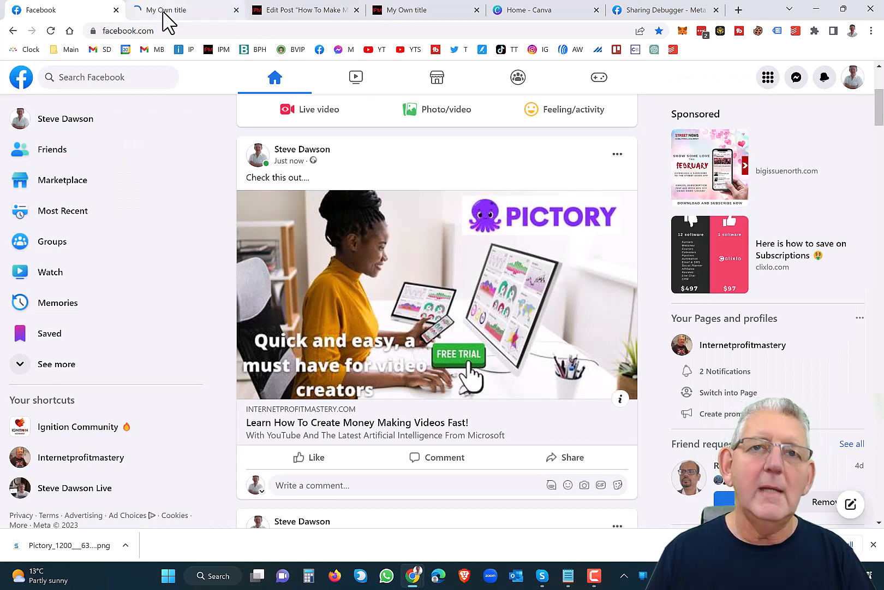
mouse_move(169, 22)
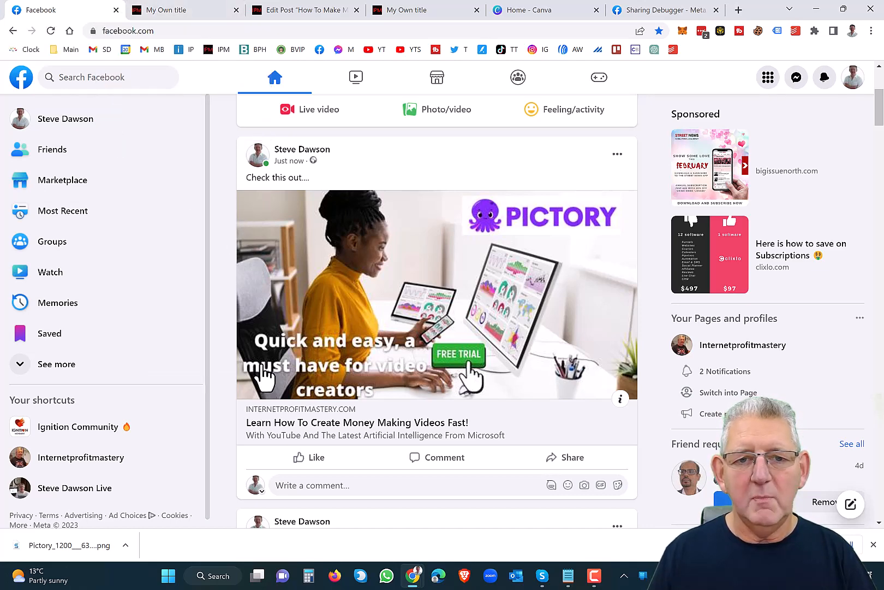
scroll(233, 286, up, 2)
scroll(357, 248, up, 1)
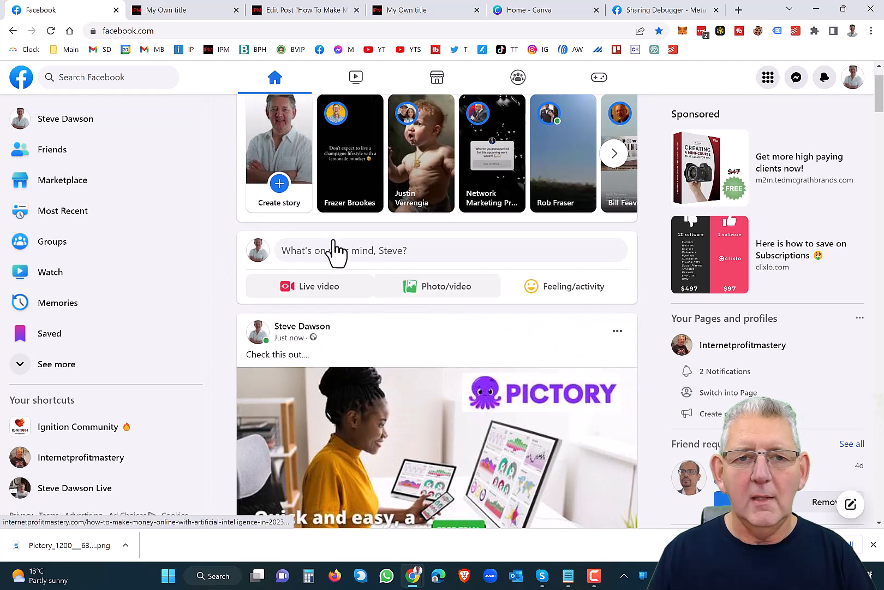
click(319, 255)
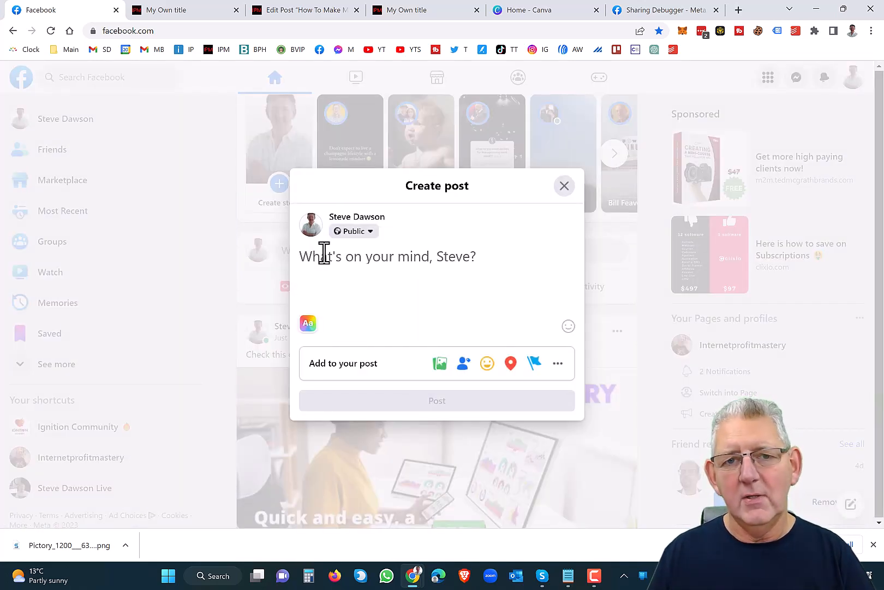
text(https://internetprofitmastery.com/how-to-make-money-online-with-artificial-intelligence-in-2023/)
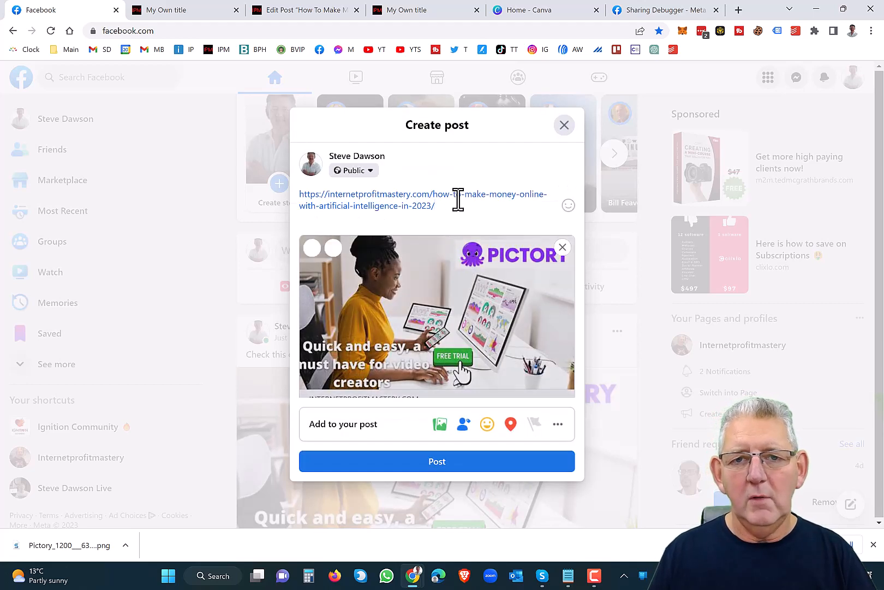
scroll(446, 204, down, 1)
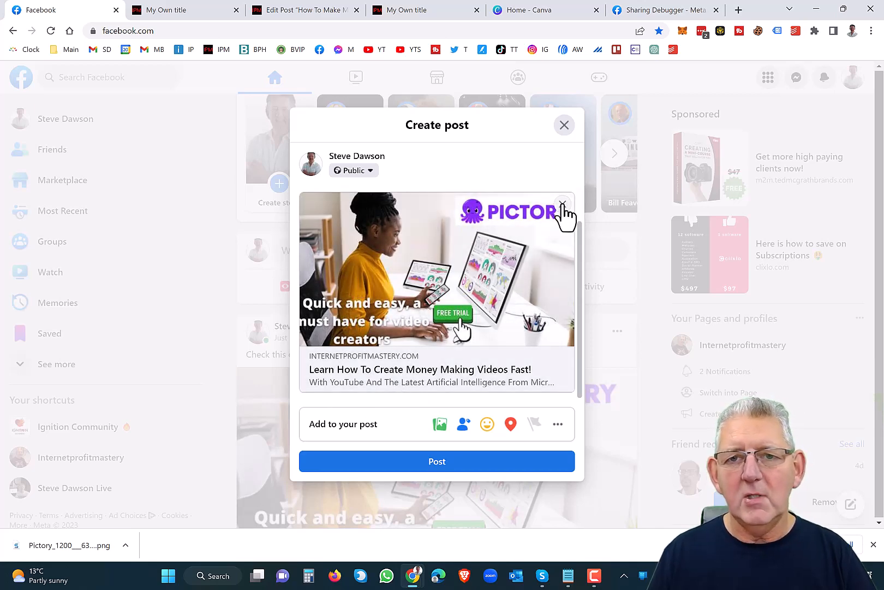
click(563, 205)
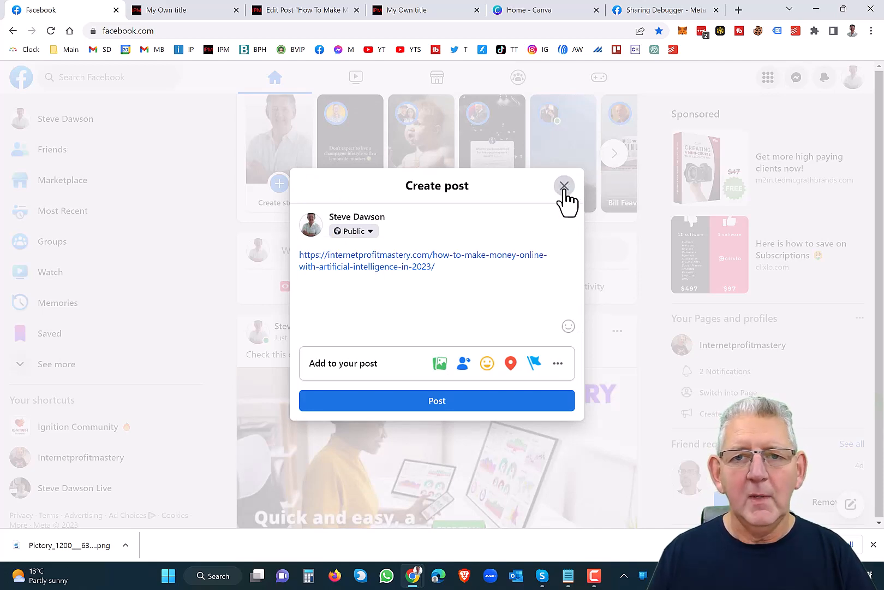
click(564, 185)
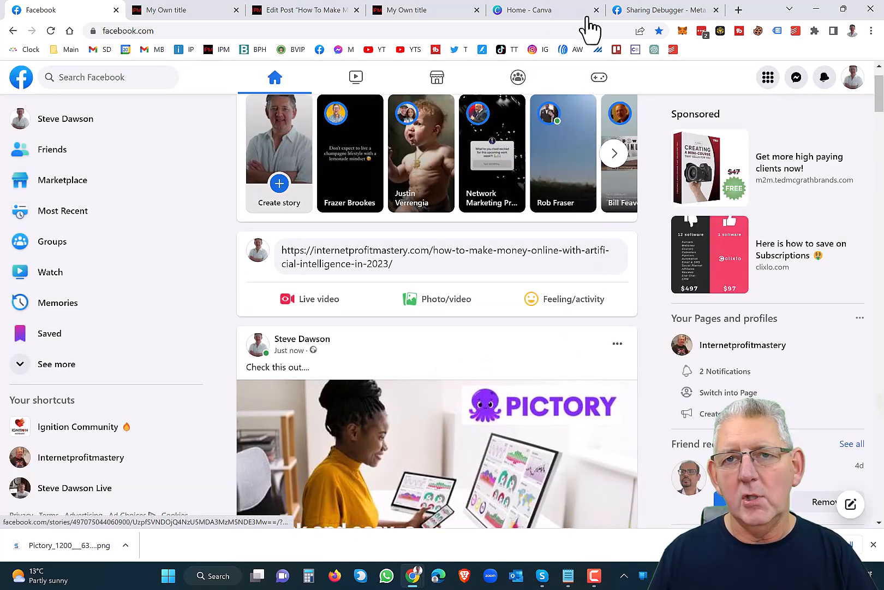
click(653, 20)
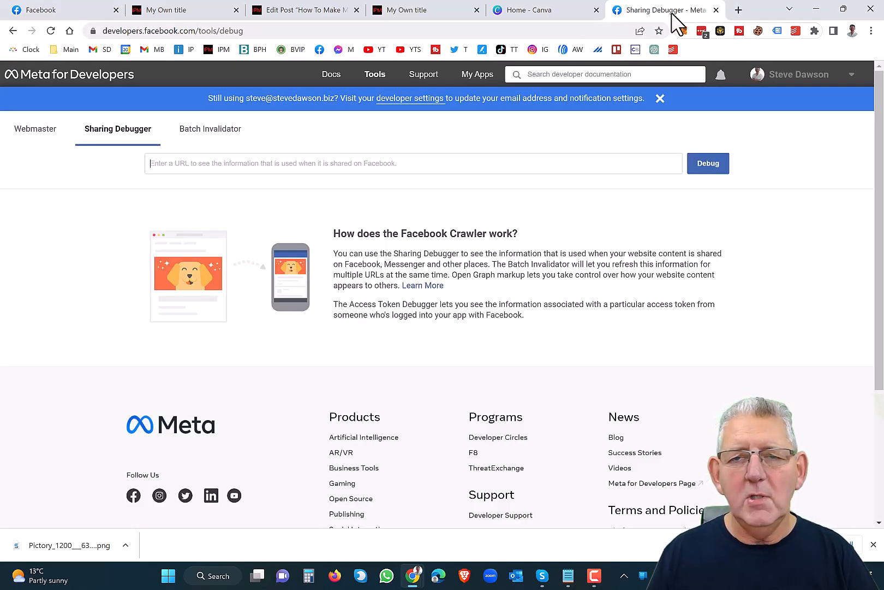
right_click(182, 163)
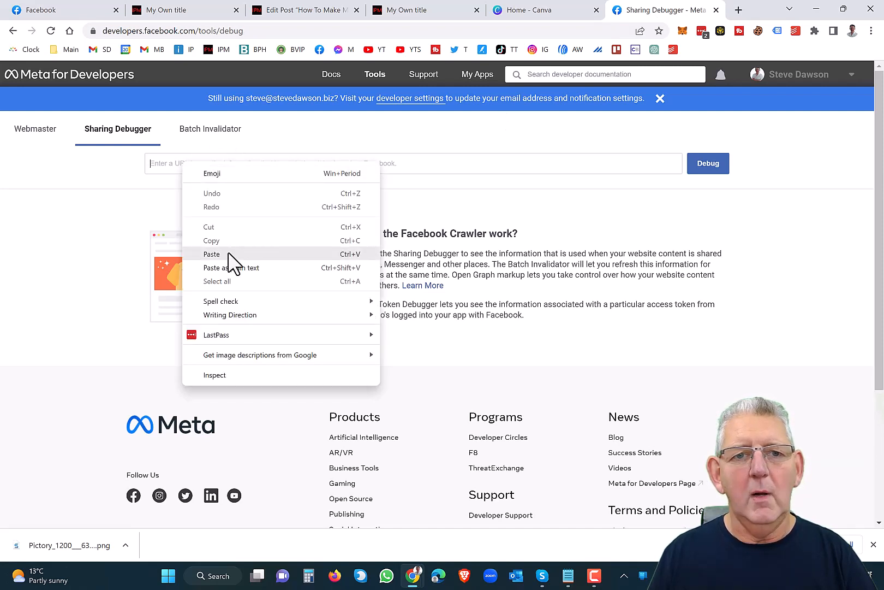
click(228, 254)
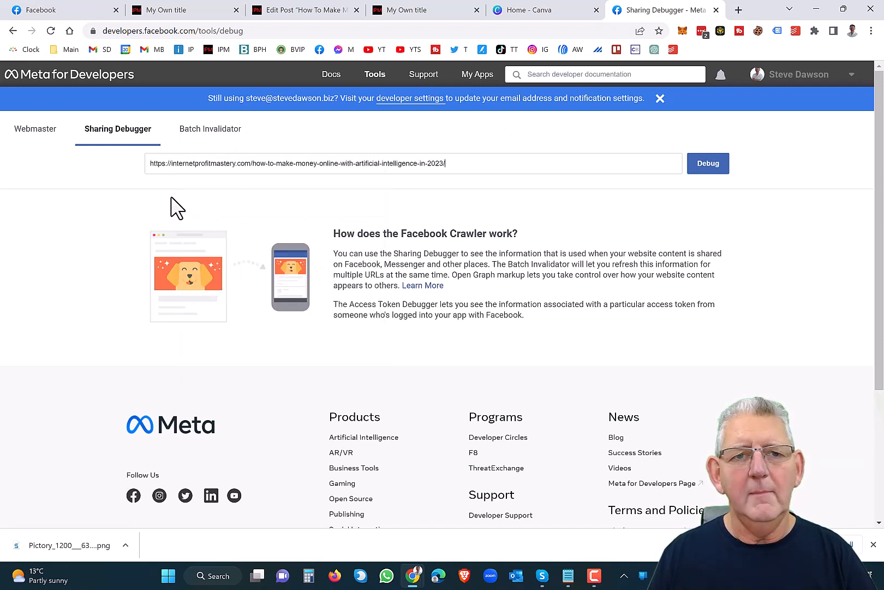
click(703, 167)
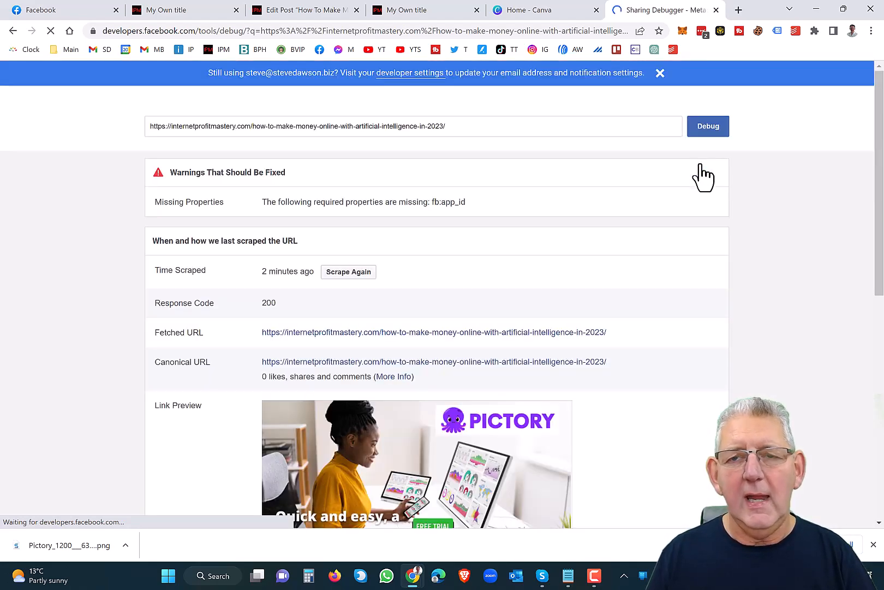
scroll(738, 248, down, 3)
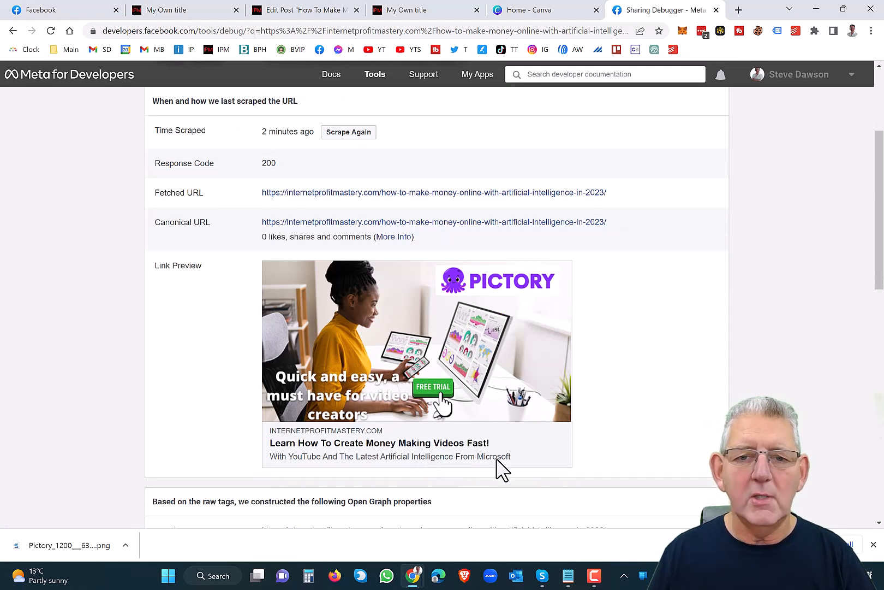
Step: Scrape the article URL again in the Sharing Debugger and check the description in the refreshed link preview
scroll(633, 404, up, 2)
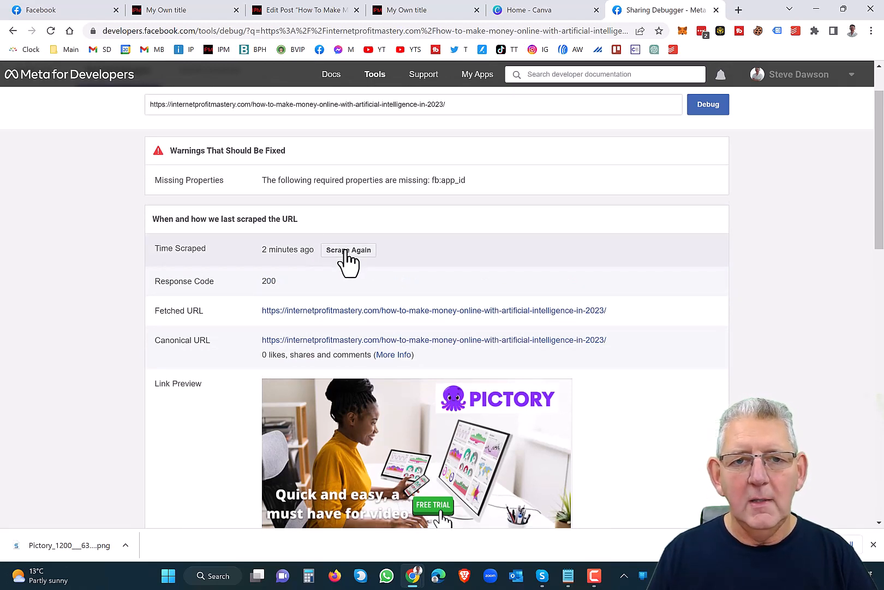
click(348, 250)
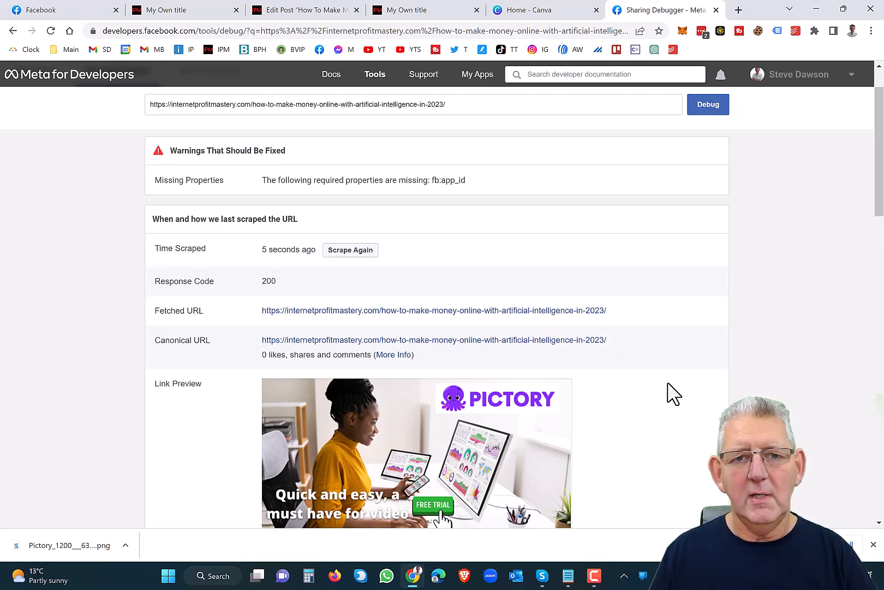
scroll(677, 390, down, 3)
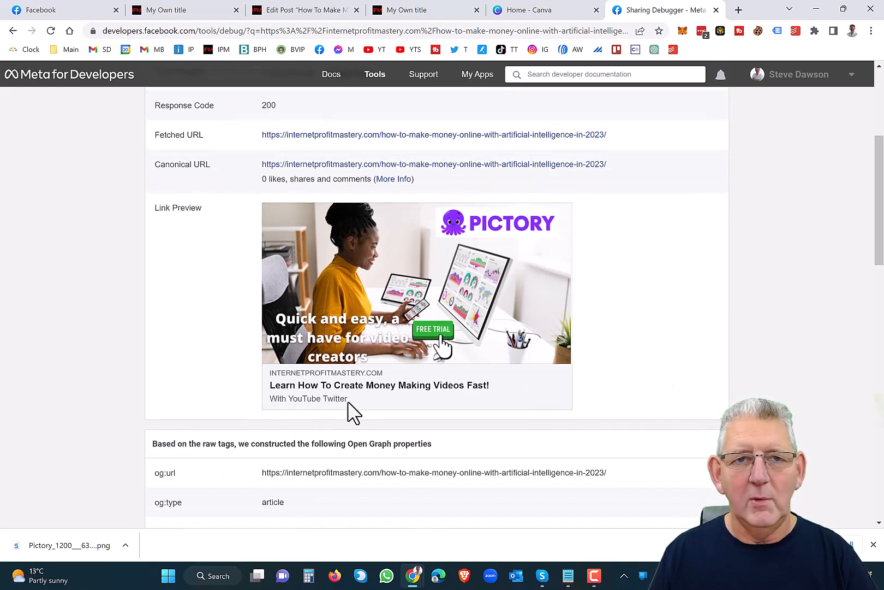
scroll(349, 413, up, 4)
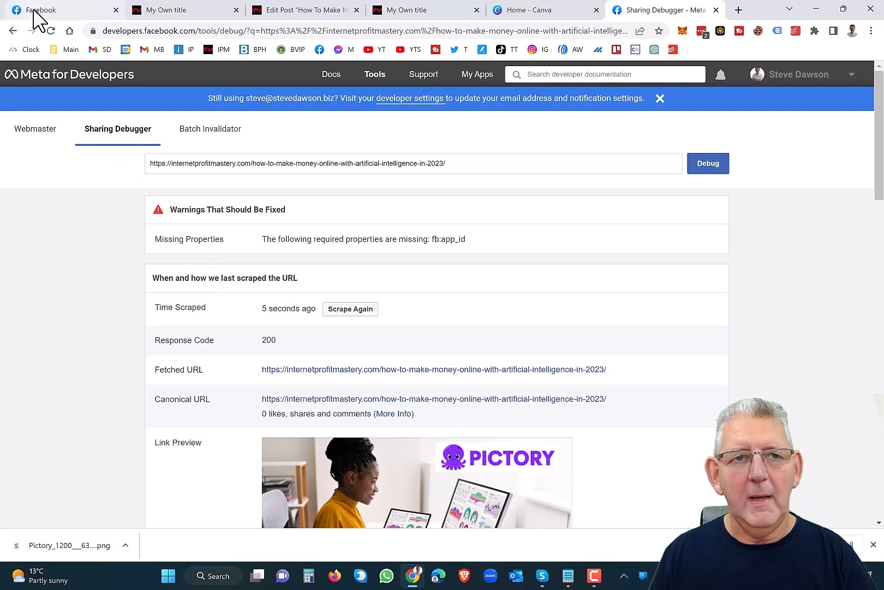
Step: Switch to Facebook, paste the article URL into a new post to check its link preview, and close the post without publishing
click(35, 12)
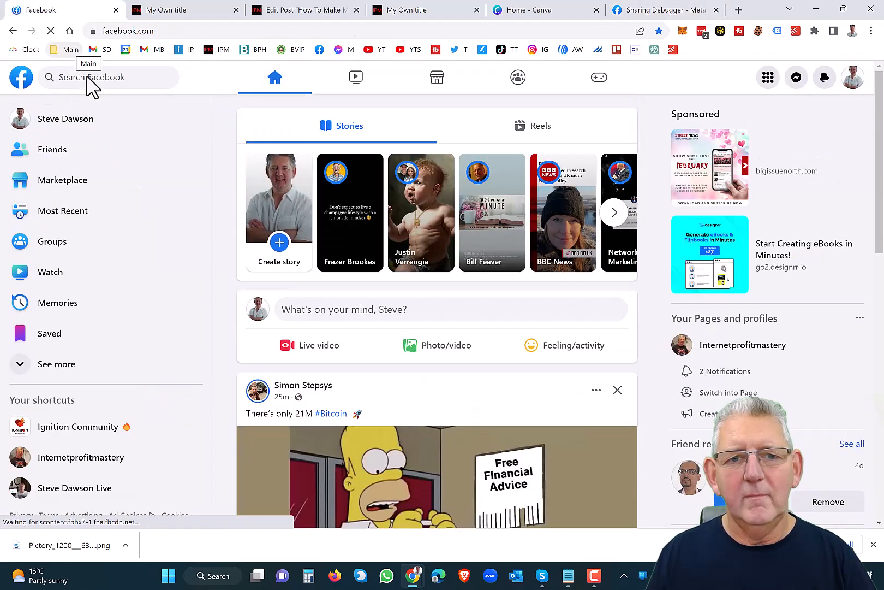
click(305, 312)
right_click(309, 262)
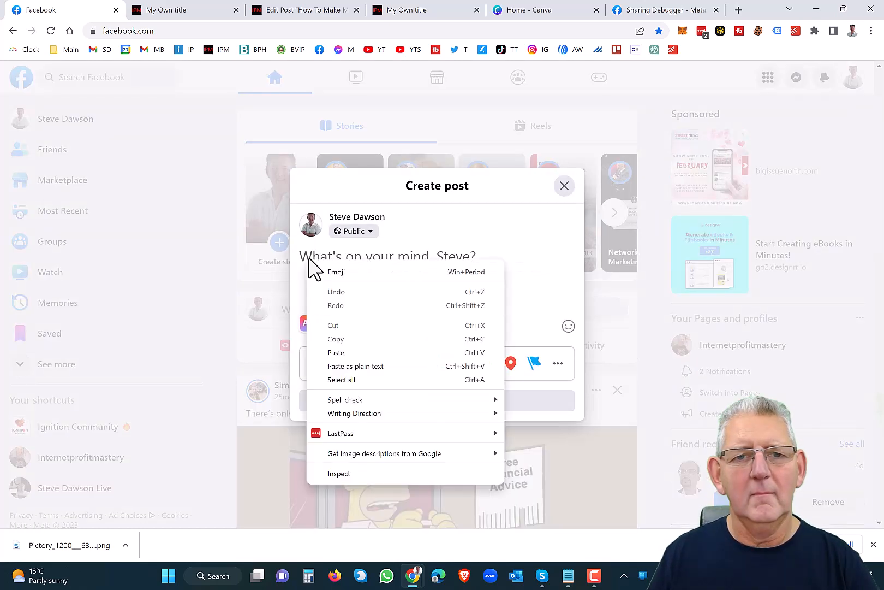
click(339, 352)
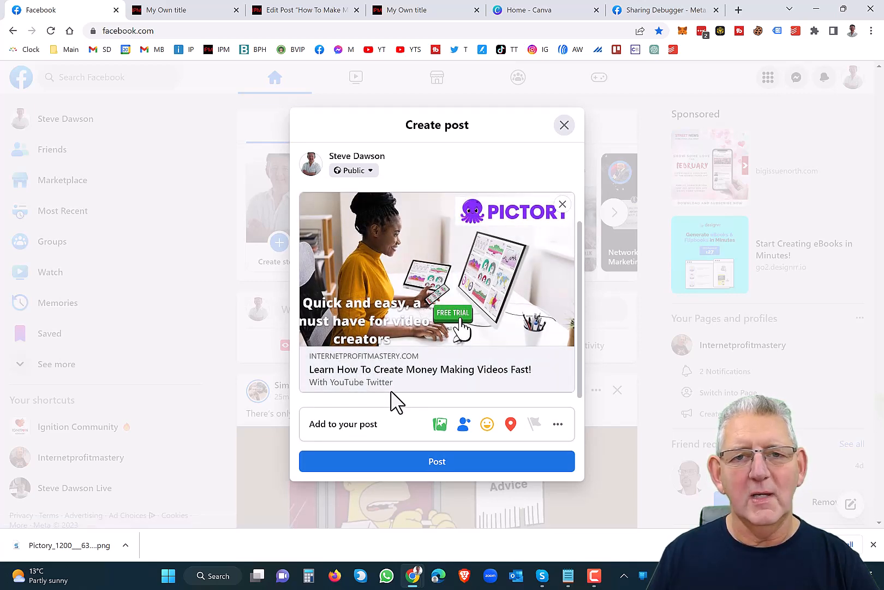
click(564, 125)
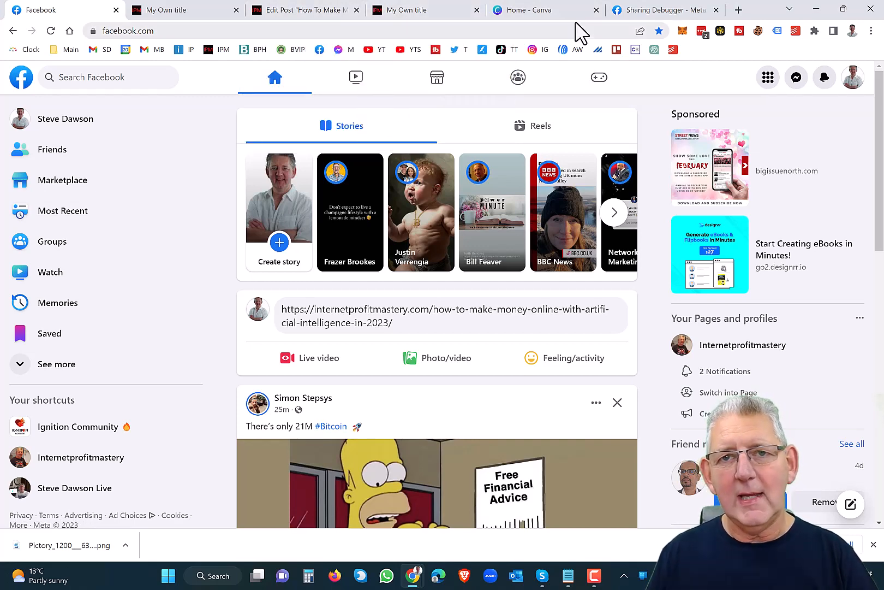
Step: Switch to Canva and open the Facebook Ad 1200 × 628 px templates from the "facebook ad" search suggestions
click(546, 12)
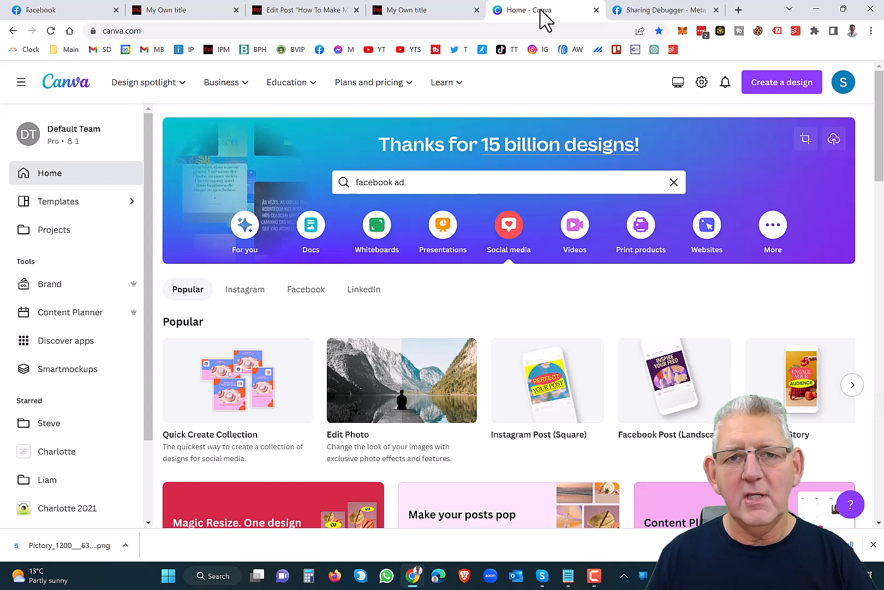
click(433, 182)
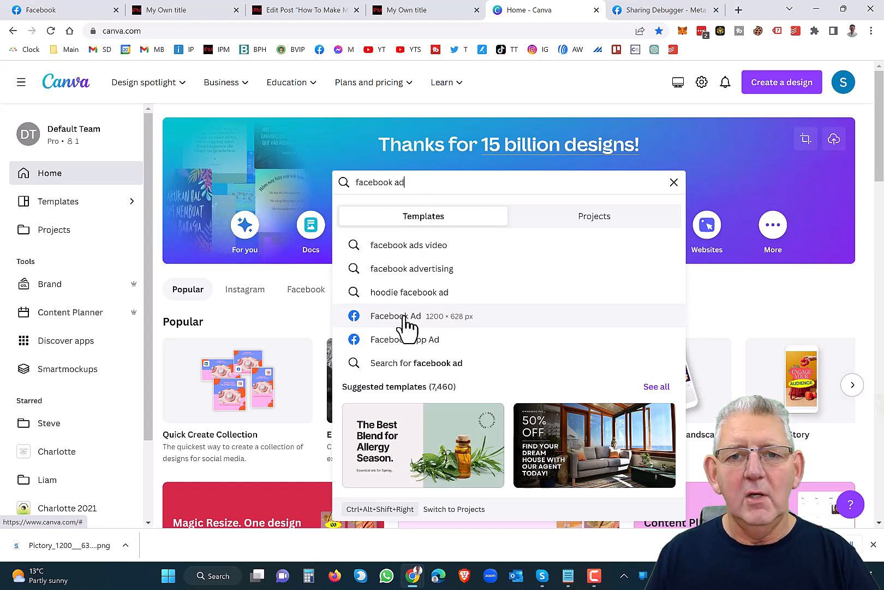
click(407, 322)
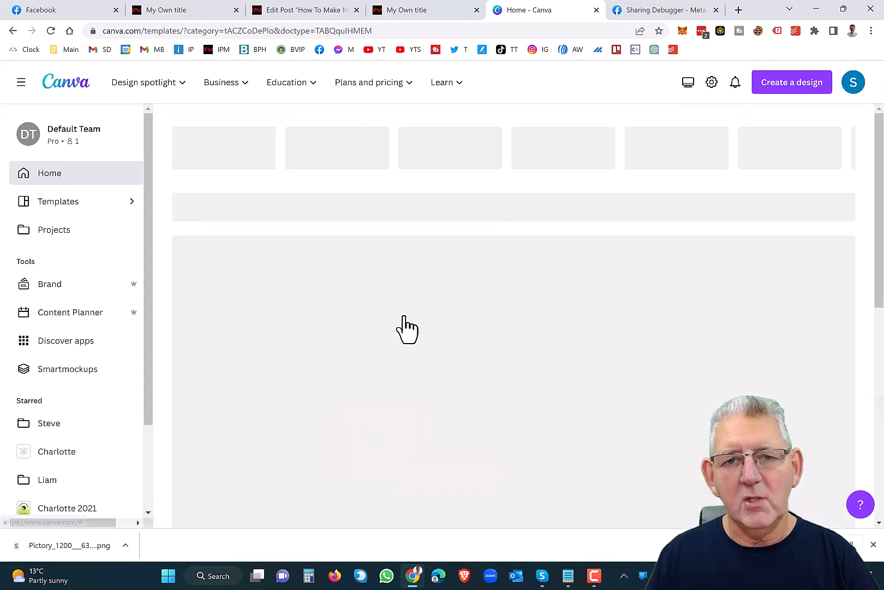